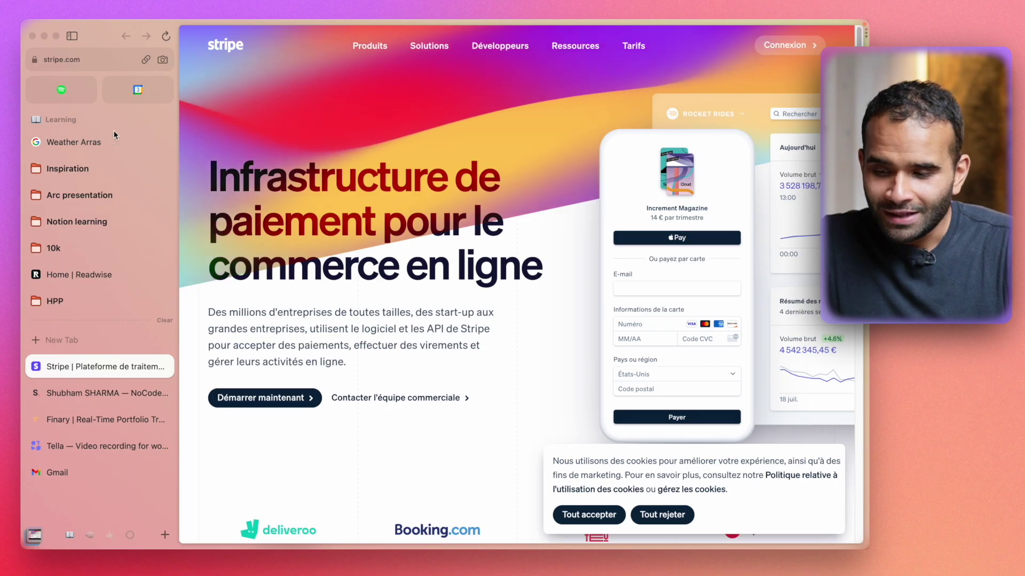
Step: Move the Gmail tab from the open tabs into the favorites, between Spotify and Google Calendar
{"action": "mouse_move", "coordinate": [128, 95]}
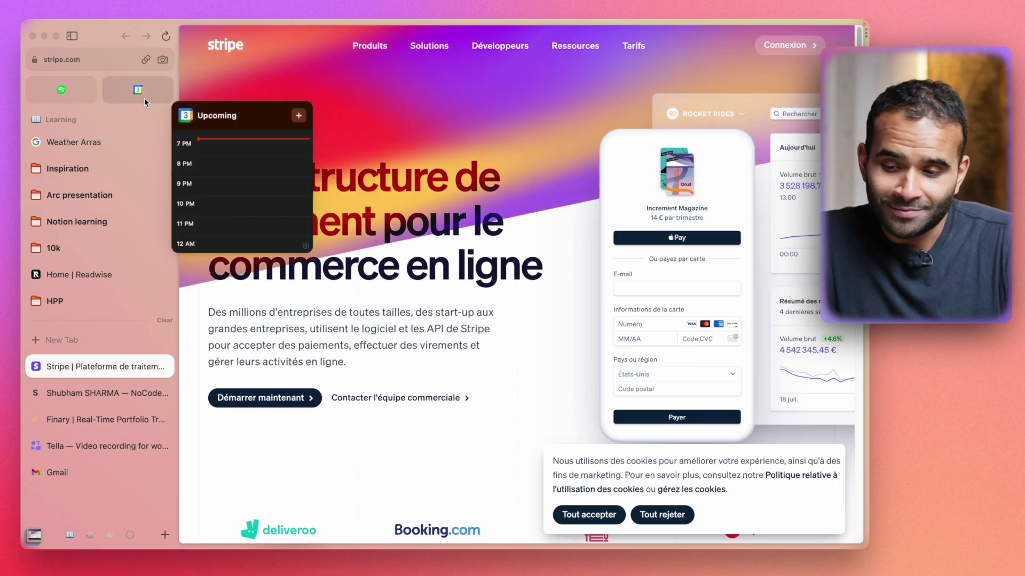
{"action": "left_click_drag", "start_coordinate": [75, 474], "coordinate": [107, 97]}
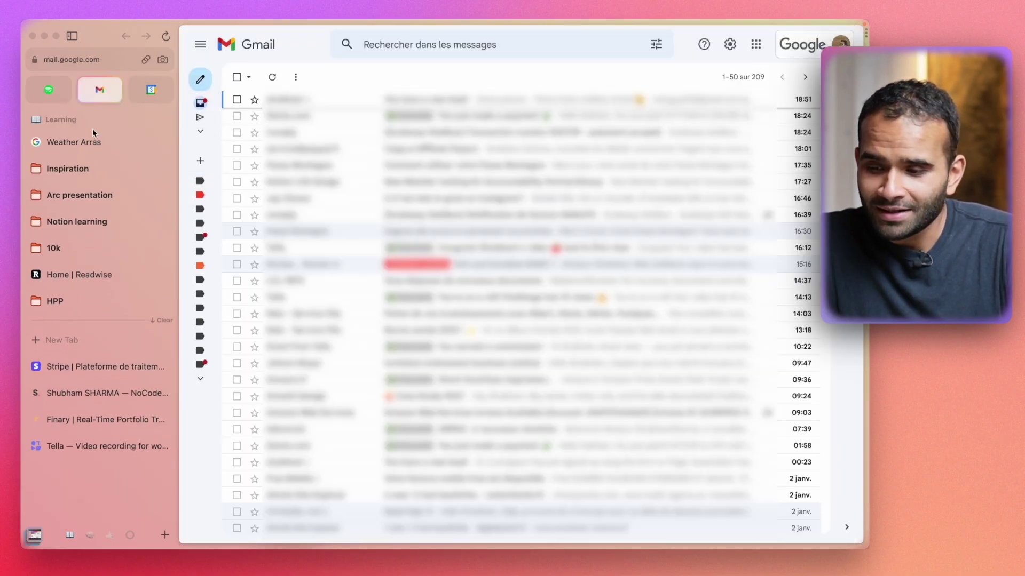
{"action": "mouse_move", "coordinate": [108, 97]}
{"action": "scroll", "coordinate": [176, 198], "scroll_direction": "down", "scroll_amount": 2}
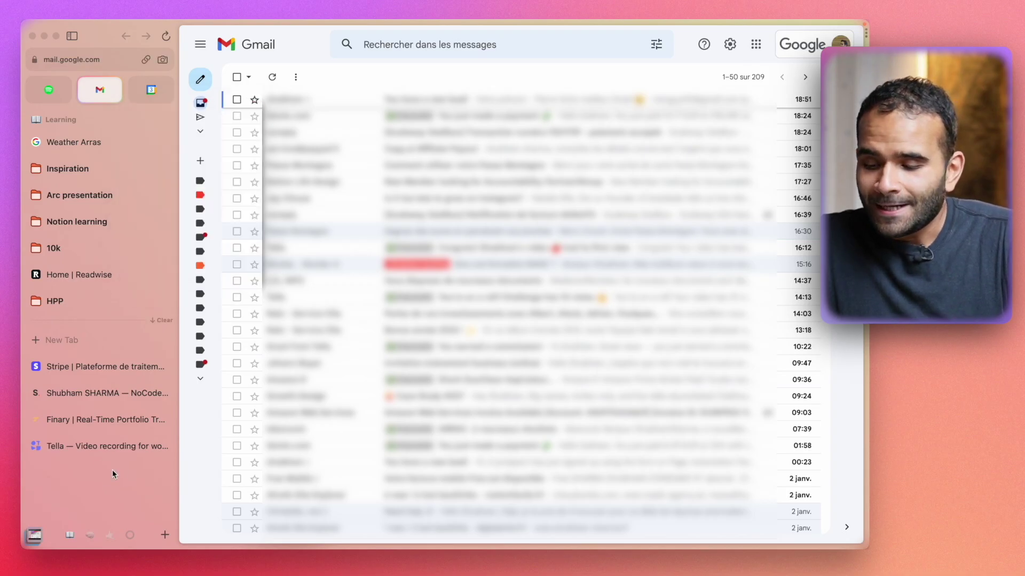
Step: Switch from the Learning space to the Chill space and open its pinned Twitter tab
{"action": "left_click_drag", "start_coordinate": [126, 451], "coordinate": [107, 530]}
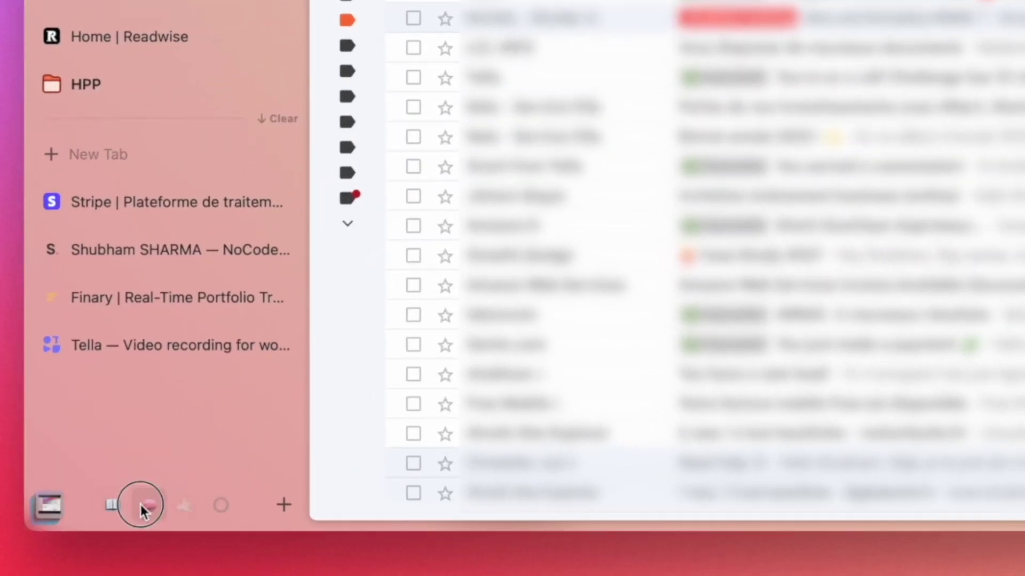
{"action": "left_click", "coordinate": [180, 505]}
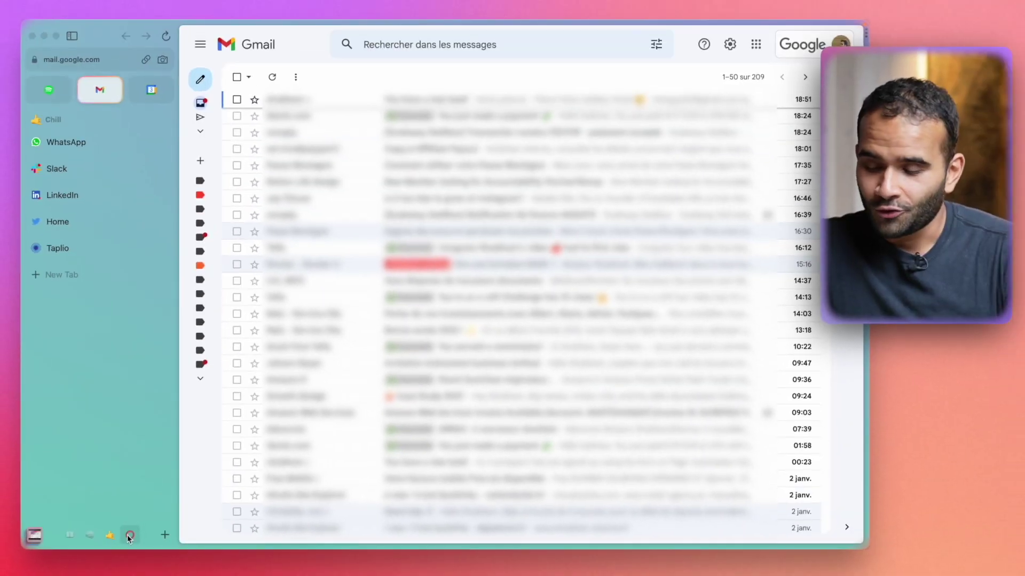
{"action": "left_click", "coordinate": [74, 191]}
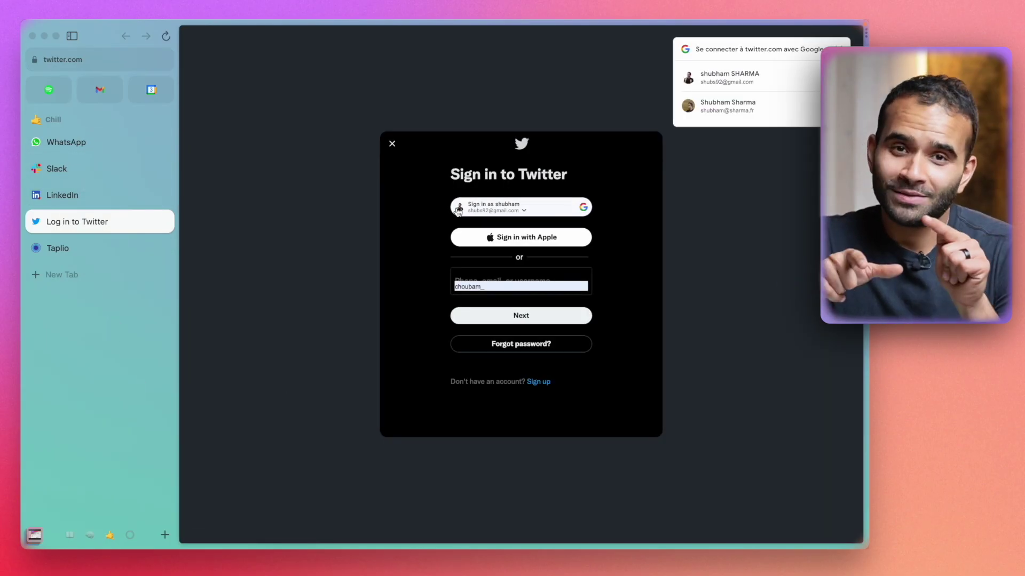
Step: Browse the Youtube stats and Focus spaces and return to the Chill space
{"action": "scroll", "coordinate": [114, 503], "scroll_direction": "right", "scroll_amount": 5}
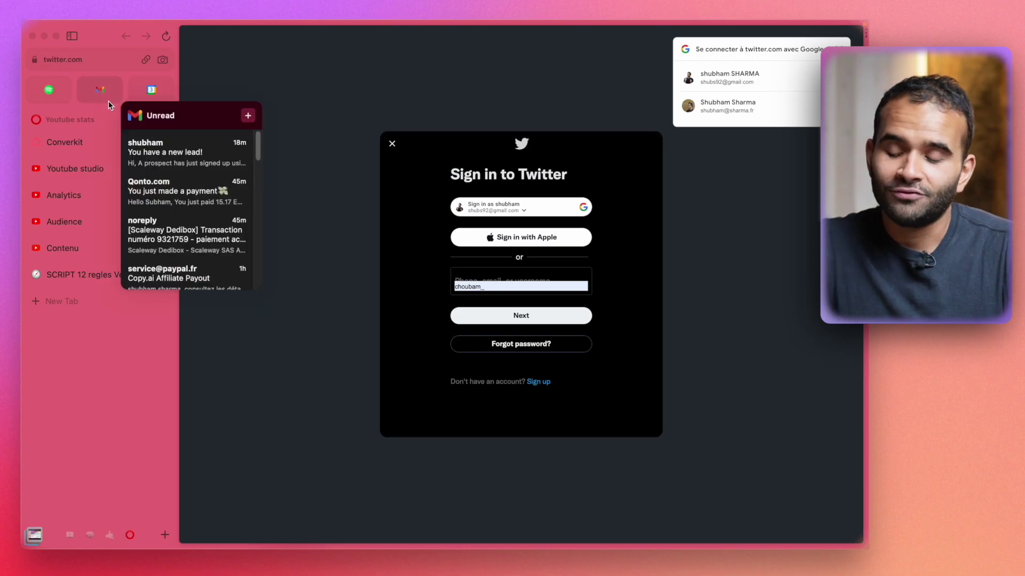
{"action": "scroll", "coordinate": [113, 536], "scroll_direction": "left", "scroll_amount": 10}
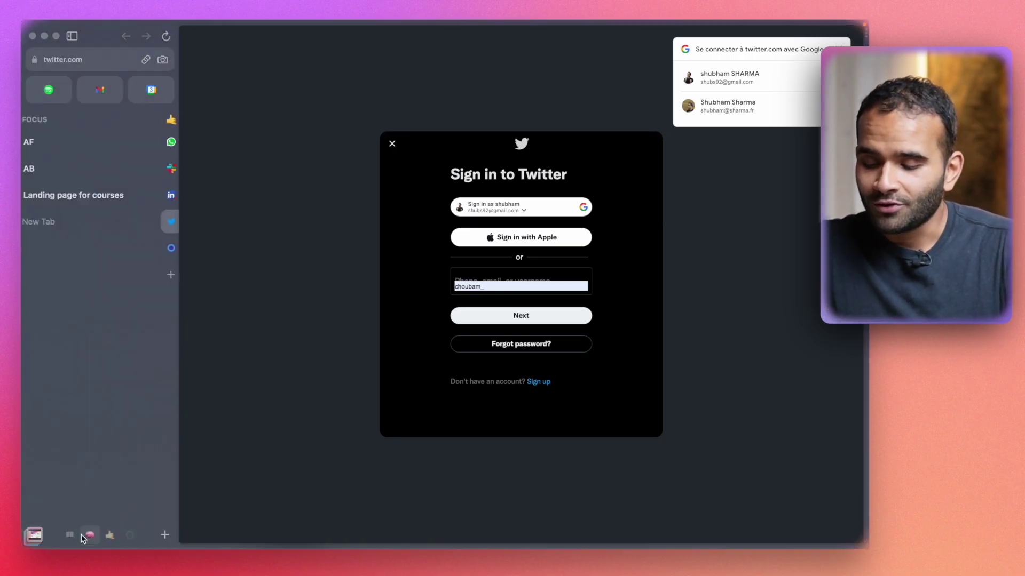
{"action": "left_click", "coordinate": [95, 536]}
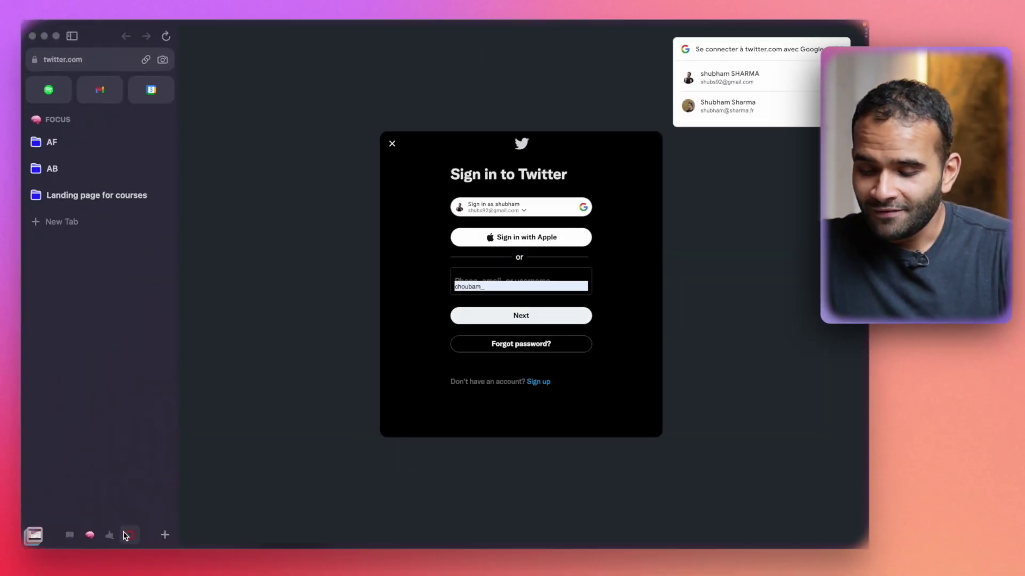
{"action": "scroll", "coordinate": [95, 533], "scroll_direction": "right", "scroll_amount": 2}
{"action": "left_click", "coordinate": [91, 533]}
{"action": "left_click", "coordinate": [110, 533]}
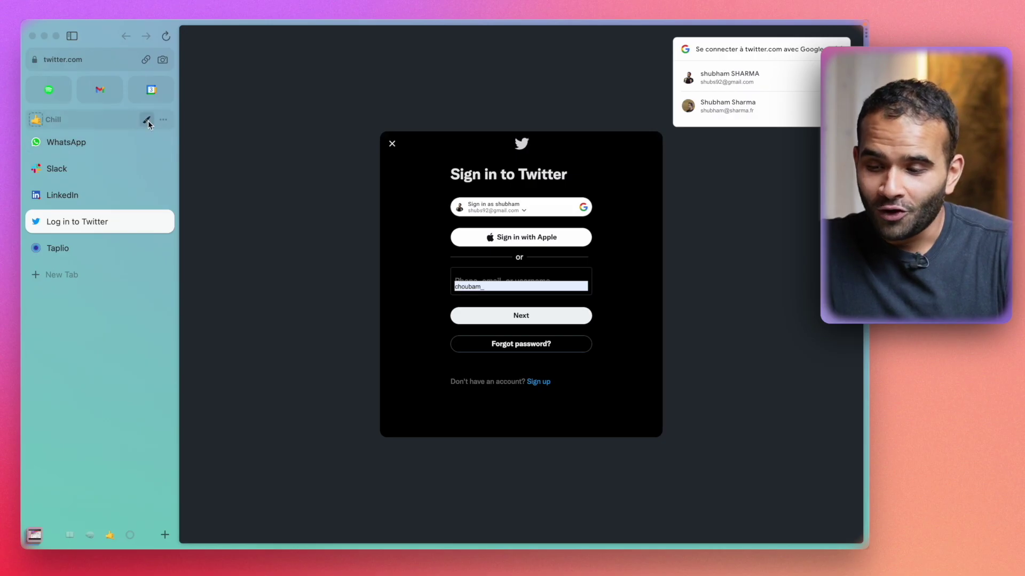
Step: Edit the Chill space's theme and adjust its color
{"action": "left_click", "coordinate": [148, 121]}
{"action": "left_click_drag", "start_coordinate": [248, 116], "coordinate": [226, 201]}
{"action": "left_click", "coordinate": [108, 367]}
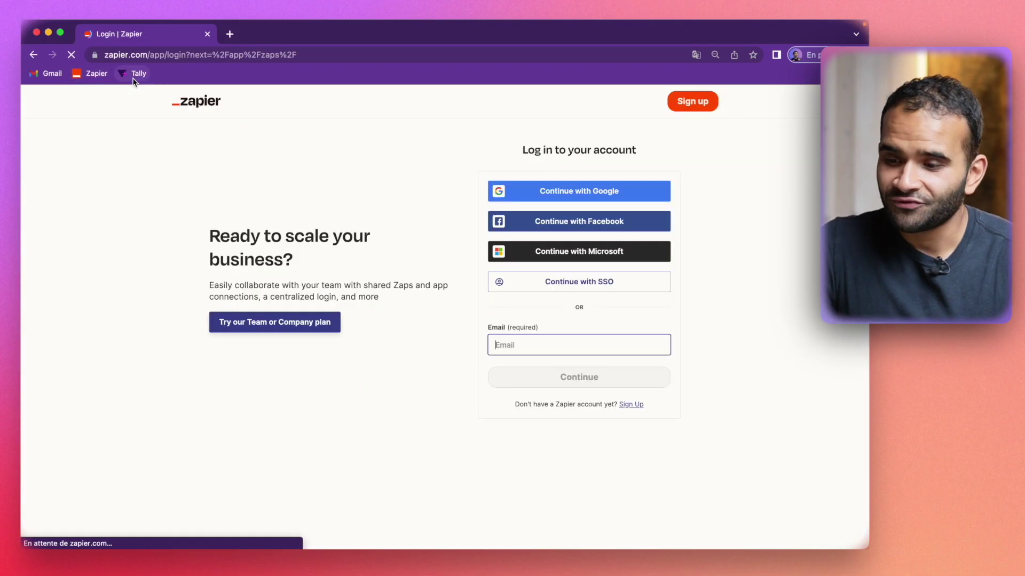
Step: In Chrome, open the bookmarked Tally page and the bookmarked Zapier page in the same tab
{"action": "left_click", "coordinate": [134, 74]}
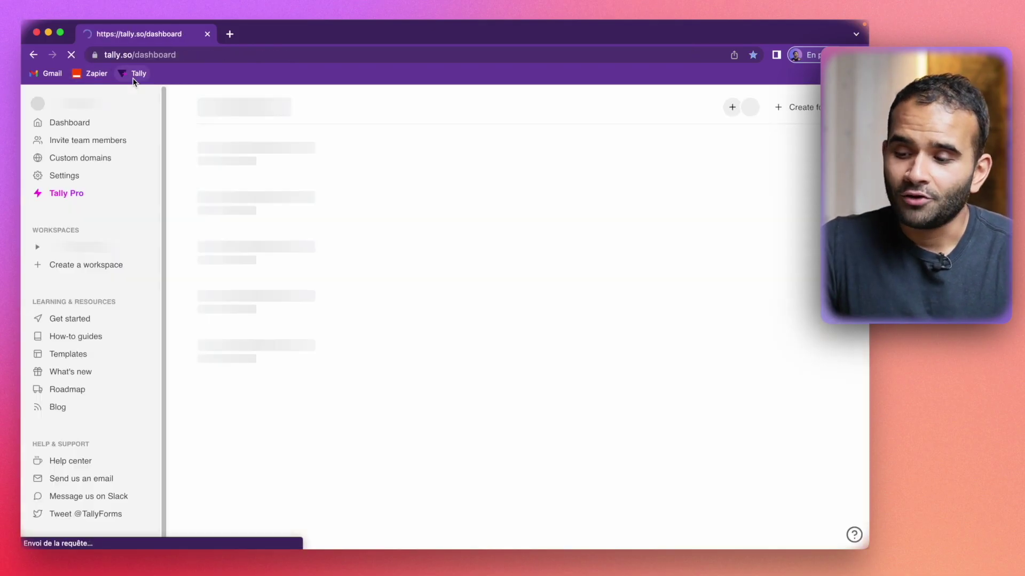
{"action": "left_click", "coordinate": [88, 73]}
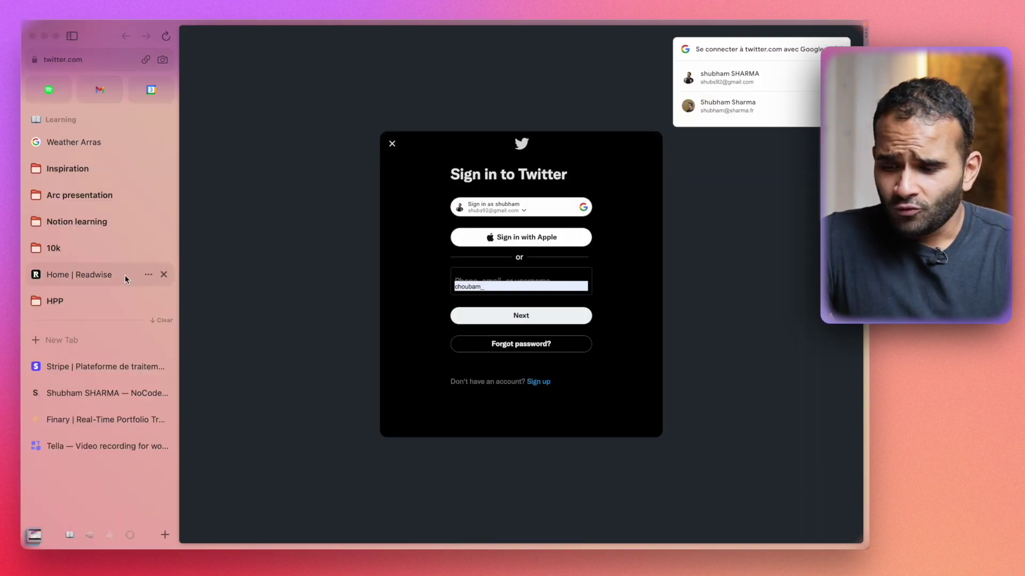
Step: In Arc's Learning space, open the pinned Readwise tab, close its page and reopen it
{"action": "left_click", "coordinate": [115, 277]}
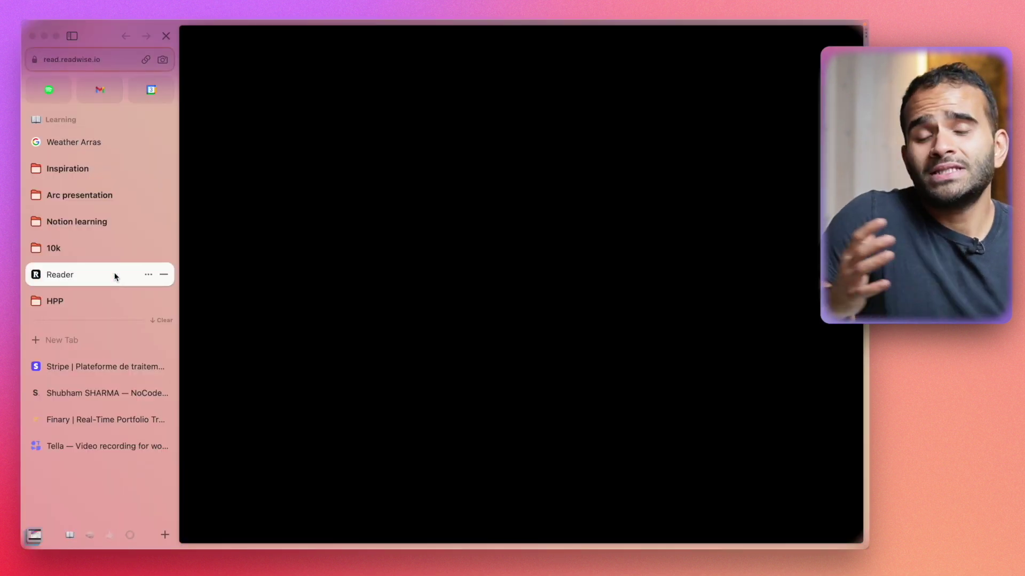
{"action": "key", "text": "super+w"}
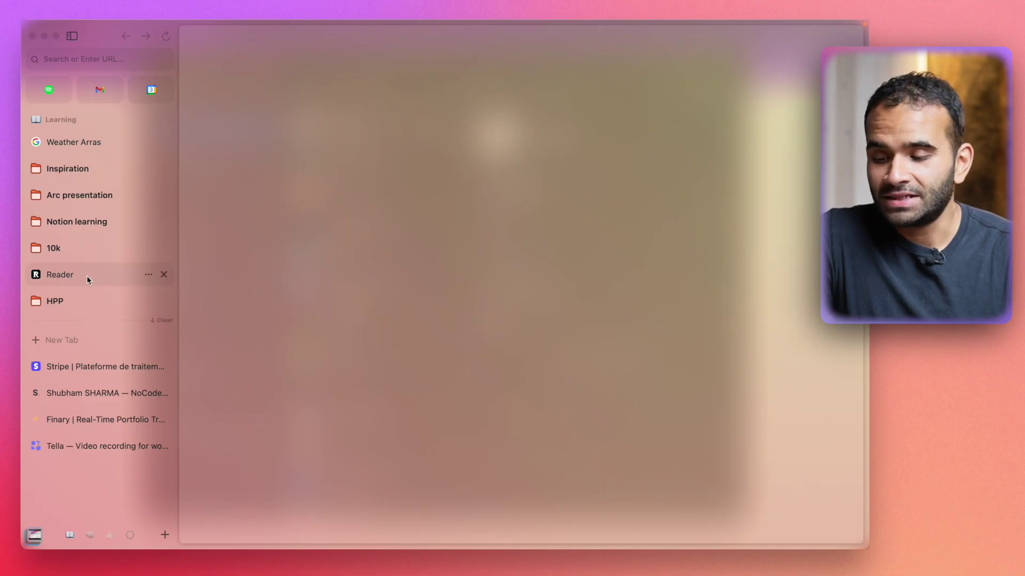
{"action": "left_click", "coordinate": [87, 276]}
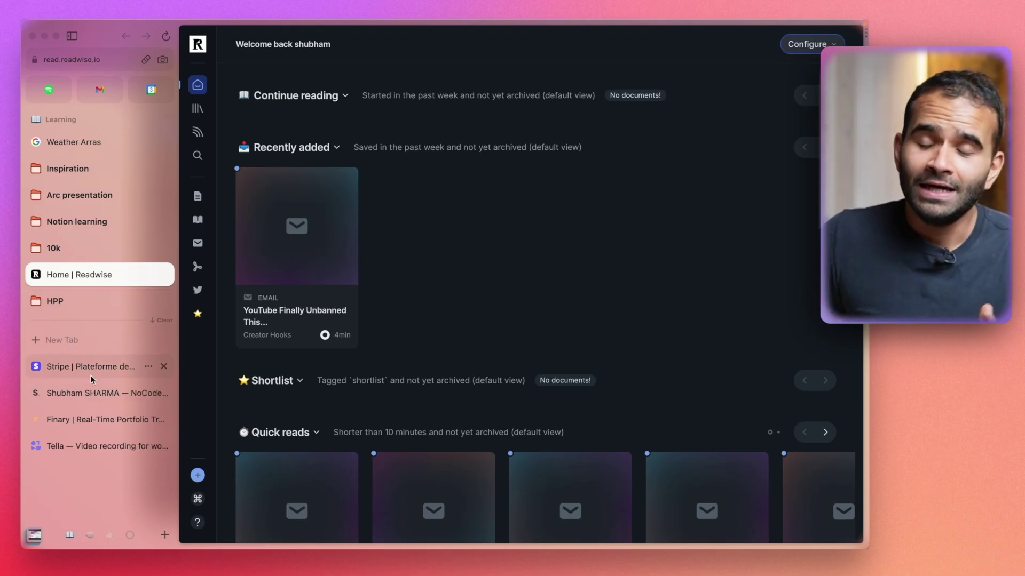
Step: Pin the Stripe tab above Readwise in the Learning space and move the Readwise tab into the favorites before Google Calendar
{"action": "left_click_drag", "start_coordinate": [91, 376], "coordinate": [49, 280]}
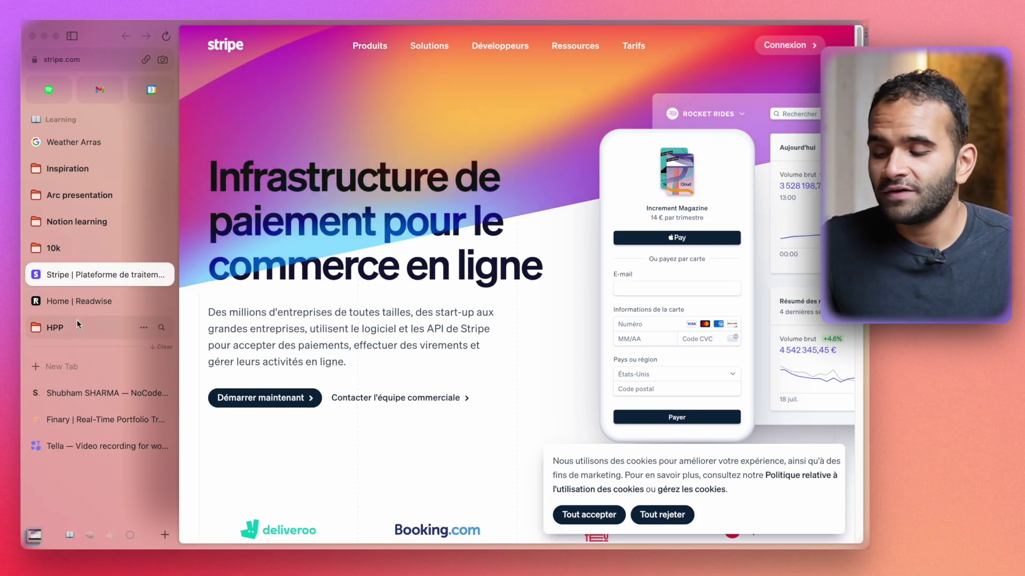
{"action": "left_click", "coordinate": [78, 321]}
{"action": "left_click", "coordinate": [78, 329]}
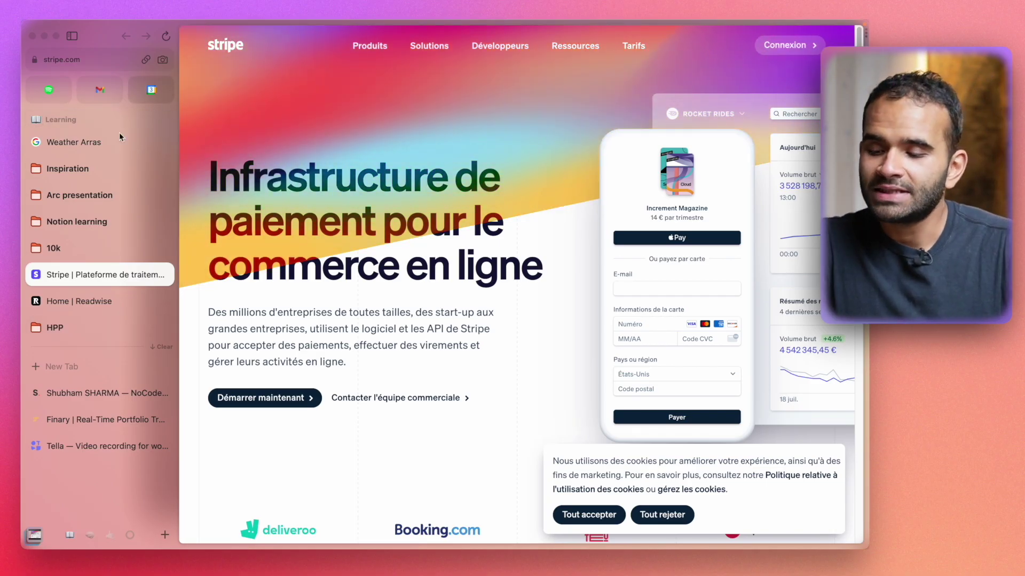
{"action": "left_click_drag", "start_coordinate": [85, 296], "coordinate": [124, 91]}
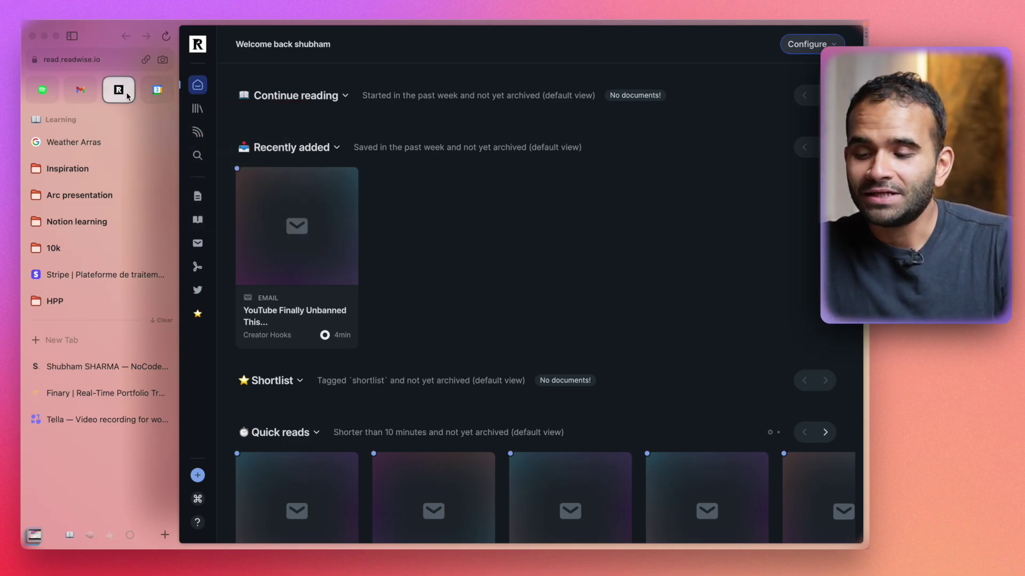
{"action": "mouse_move", "coordinate": [89, 93]}
Step: Visit the Spotify favorite and, back on the pinned Stripe tab, dismiss the music mini player
{"action": "left_click", "coordinate": [34, 90]}
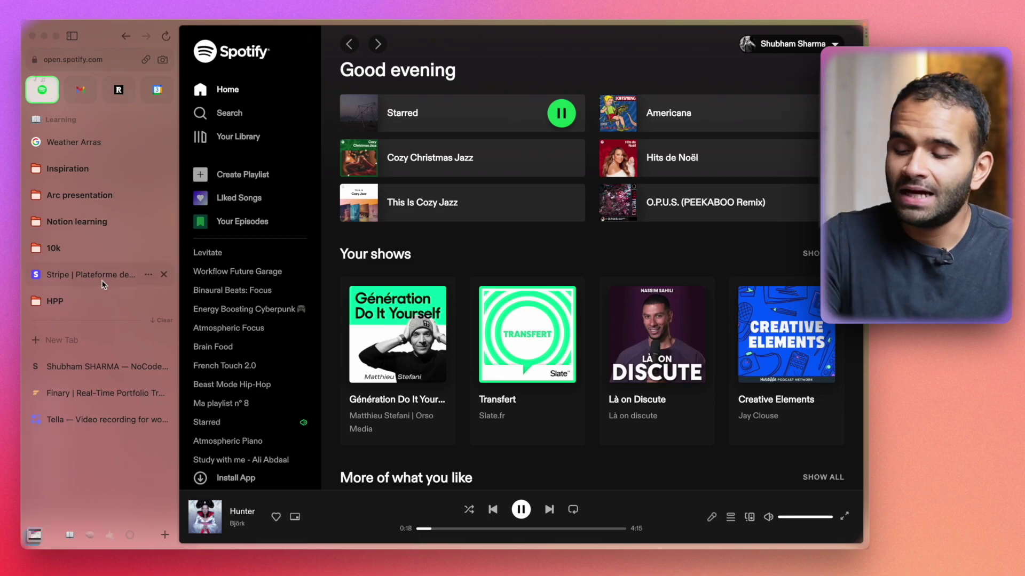
{"action": "left_click", "coordinate": [103, 282]}
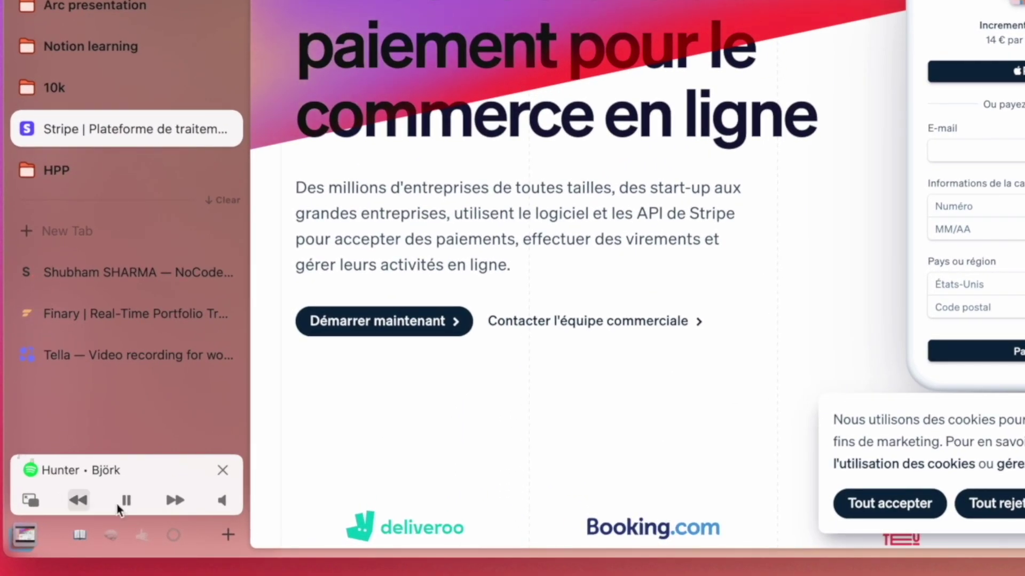
{"action": "mouse_move", "coordinate": [227, 508]}
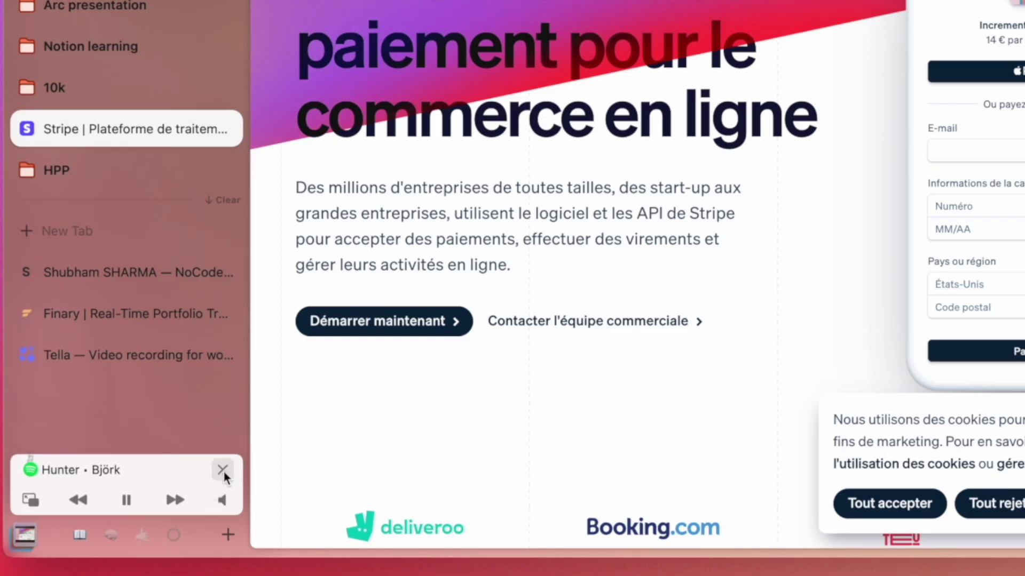
{"action": "left_click", "coordinate": [223, 472]}
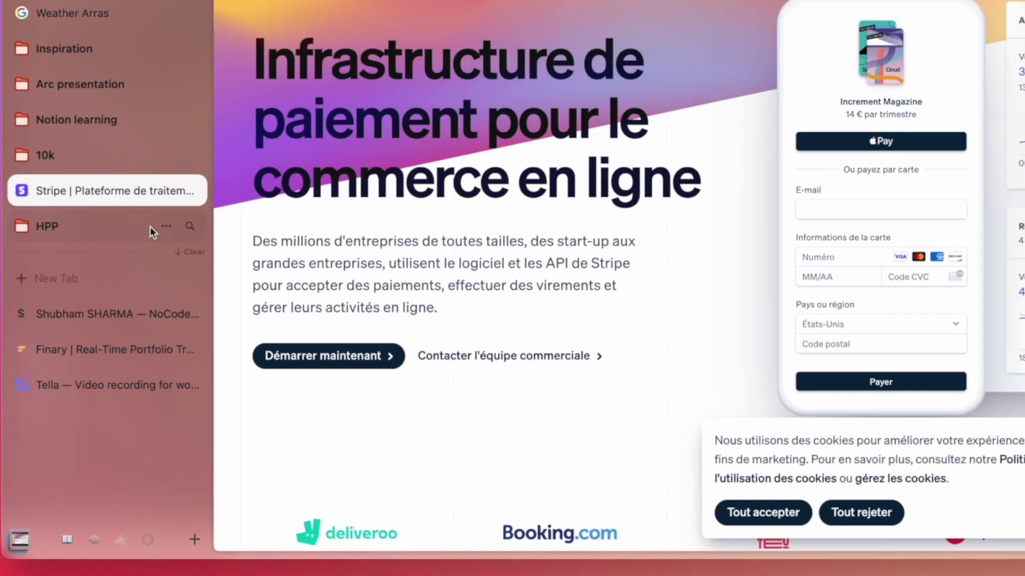
Step: Open youtube.com in a new tab and play the video "The Google Doc VSL Trend"
{"action": "key", "text": "super+t"}
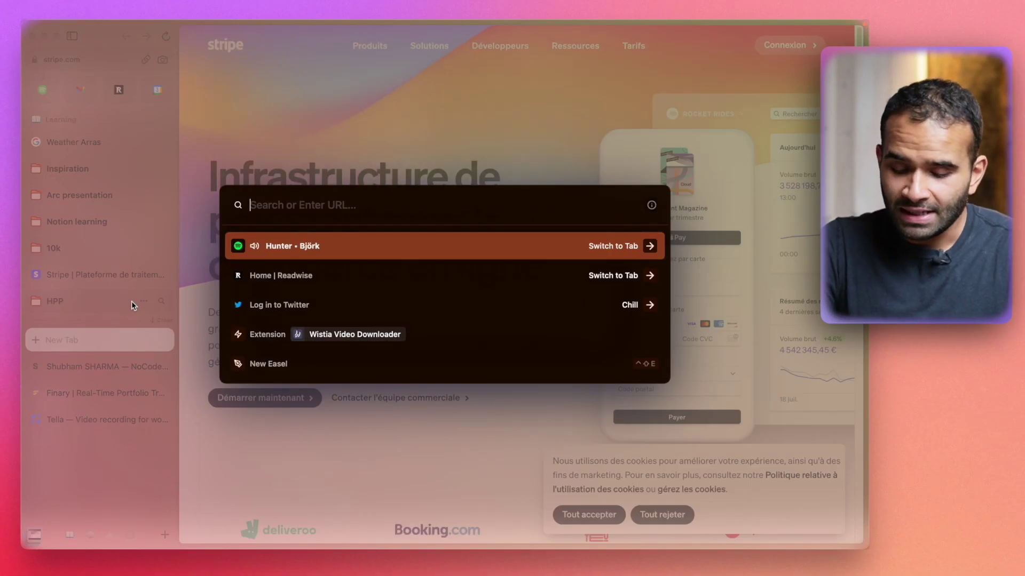
{"action": "type", "text": "youtube.com"}
{"action": "key", "text": "Return"}
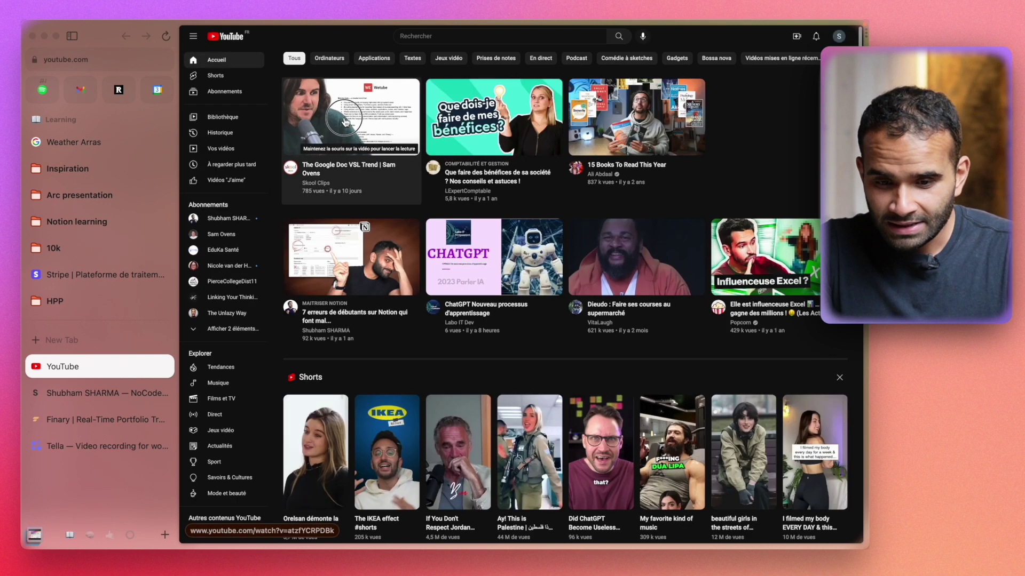
{"action": "left_click", "coordinate": [387, 142]}
Step: Switch to the NoCode website tab, enlarge the floating video player and move it over the course descriptions
{"action": "left_click", "coordinate": [81, 394]}
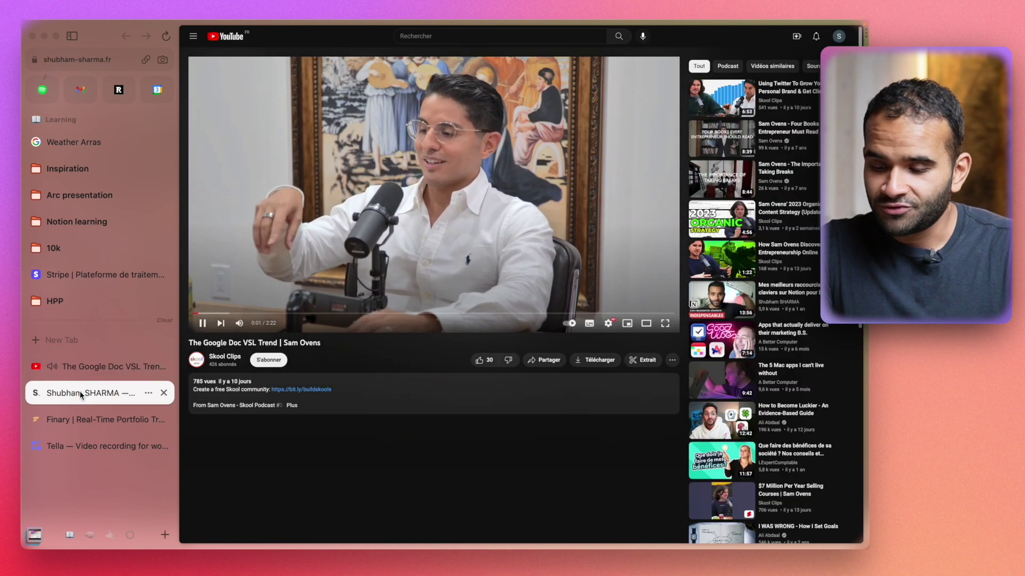
{"action": "left_click_drag", "start_coordinate": [721, 468], "coordinate": [612, 404]}
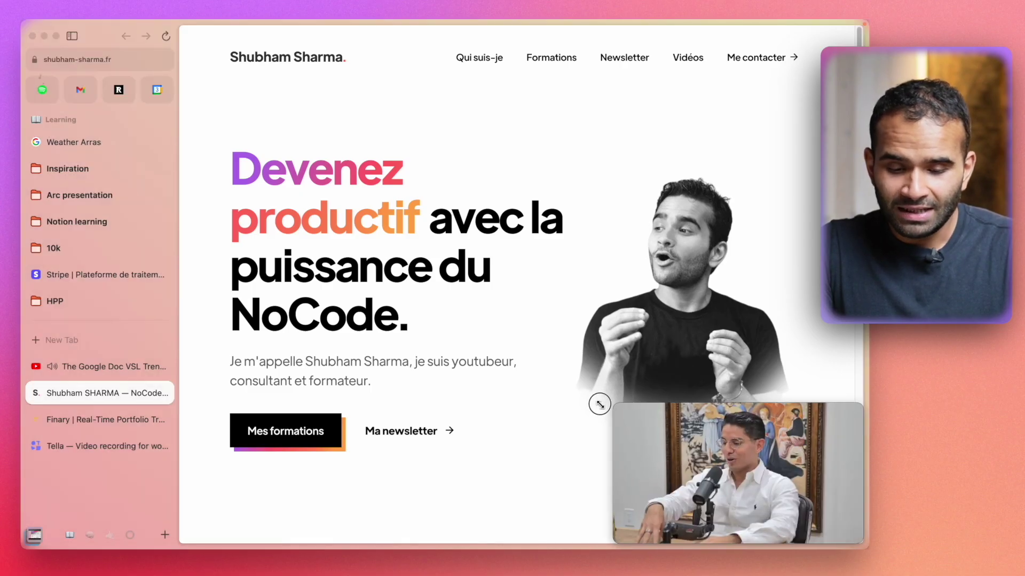
{"action": "scroll", "coordinate": [466, 395], "scroll_direction": "down", "scroll_amount": 10}
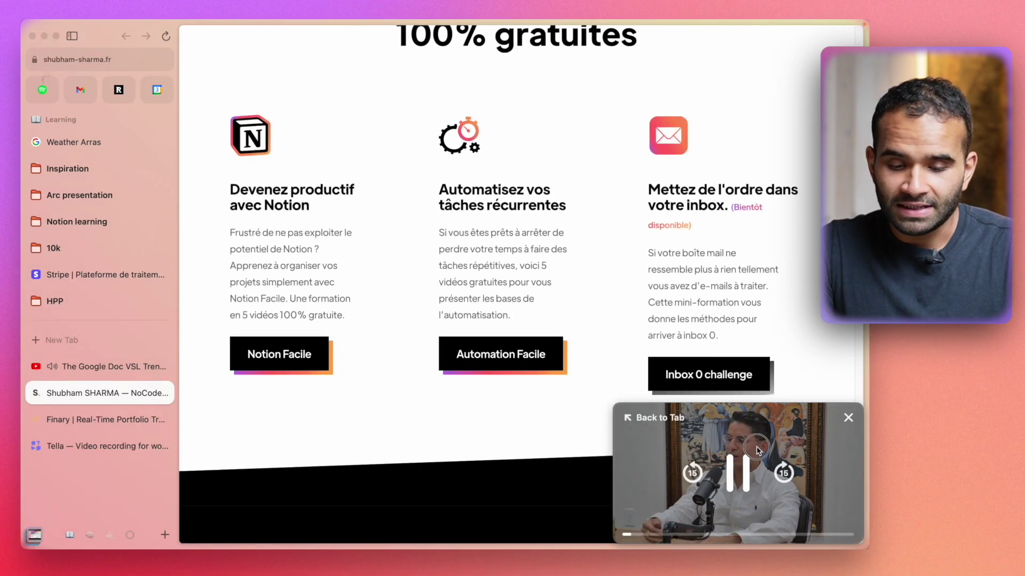
{"action": "left_click_drag", "start_coordinate": [738, 443], "coordinate": [614, 338]}
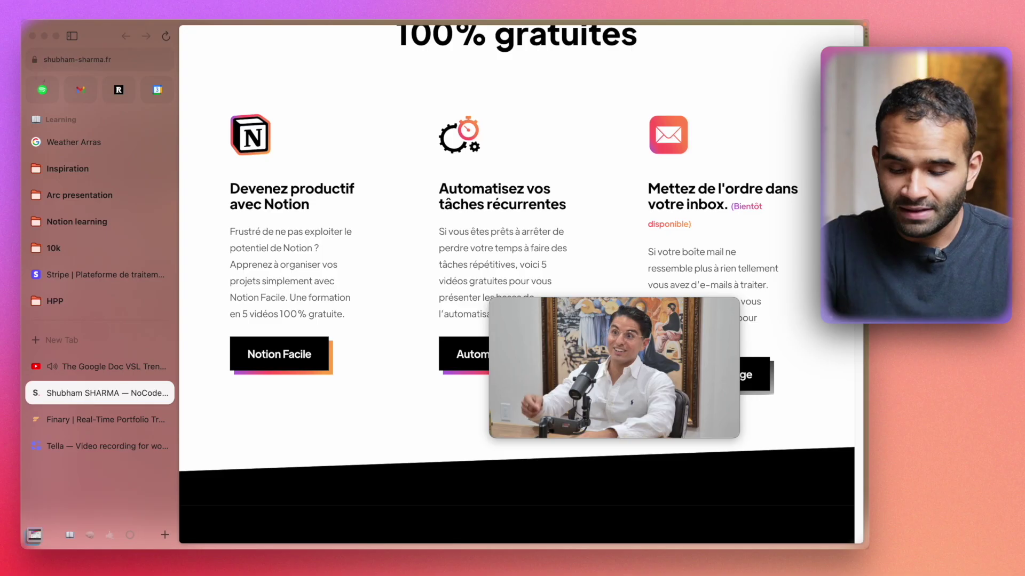
Step: Snap the browser window to the left half of the screen and maximize it again
{"action": "key", "text": "ctrl+alt+Left"}
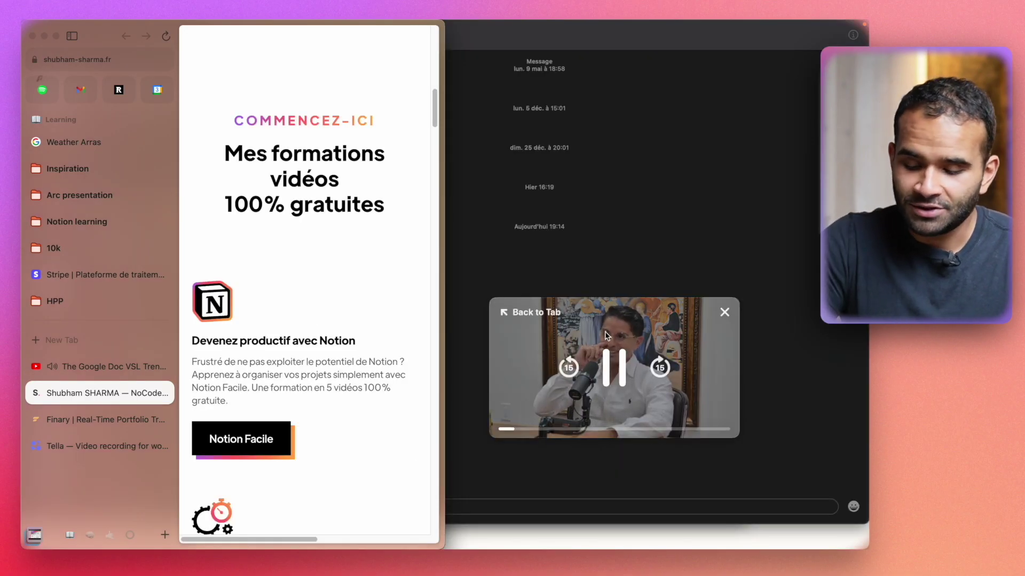
{"action": "key", "text": "ctrl+alt+Return"}
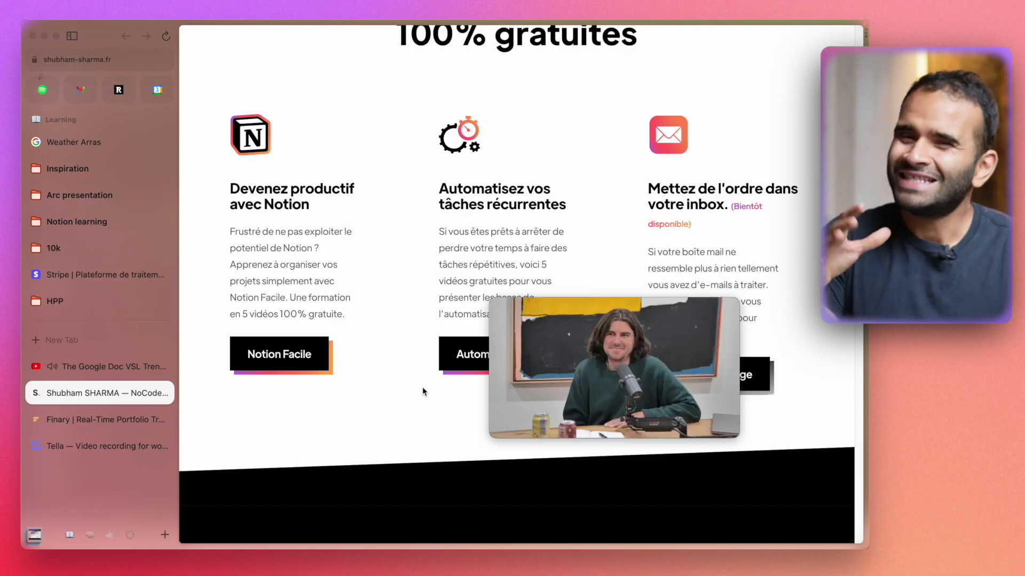
Step: Return from the floating video to its YouTube tab and archive that tab
{"action": "mouse_move", "coordinate": [609, 334]}
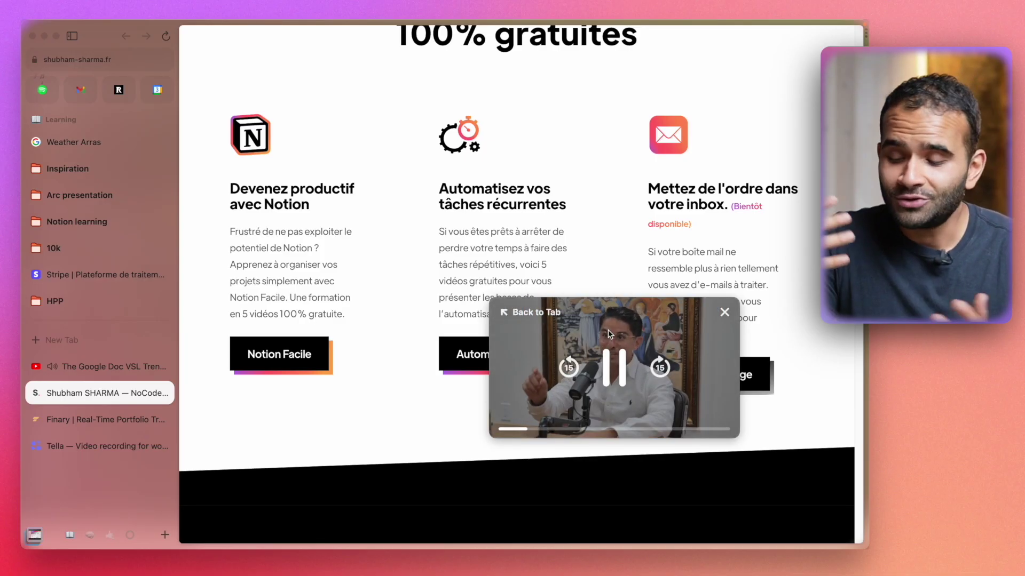
{"action": "left_click", "coordinate": [536, 312]}
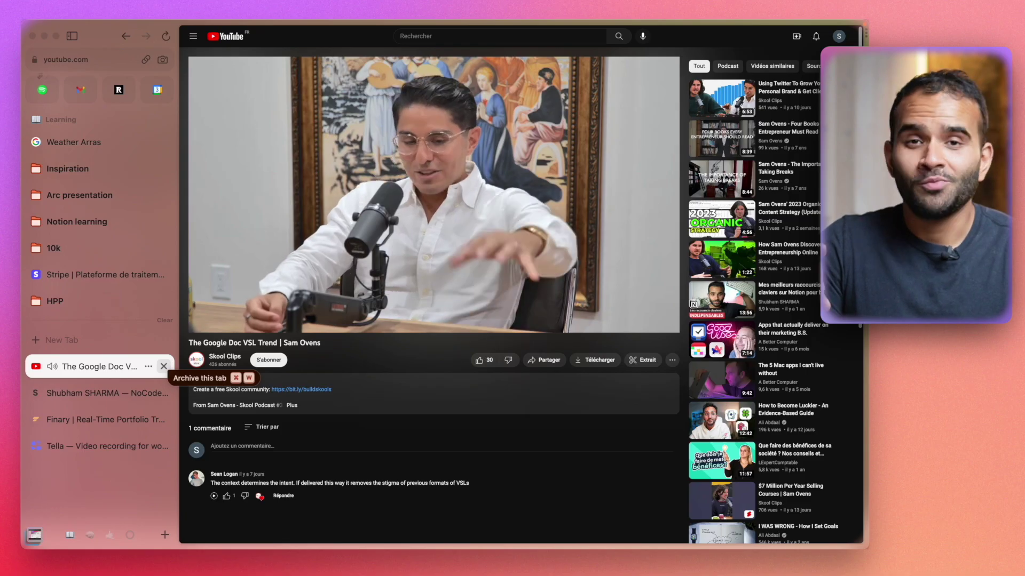
{"action": "left_click", "coordinate": [164, 366]}
Step: Search Google for "google meet" in a new tab
{"action": "key", "text": "super+t"}
{"action": "type", "text": "gm"}
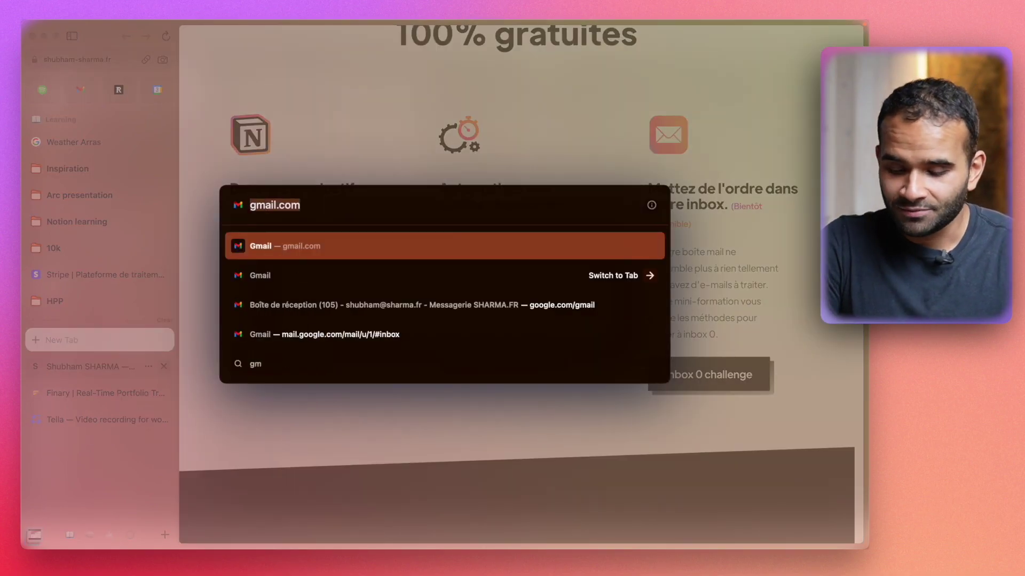
{"action": "key", "text": "BackSpace"}
{"action": "key", "text": "BackSpace"}
{"action": "type", "text": "oogle meet"}
{"action": "key", "text": "Return"}
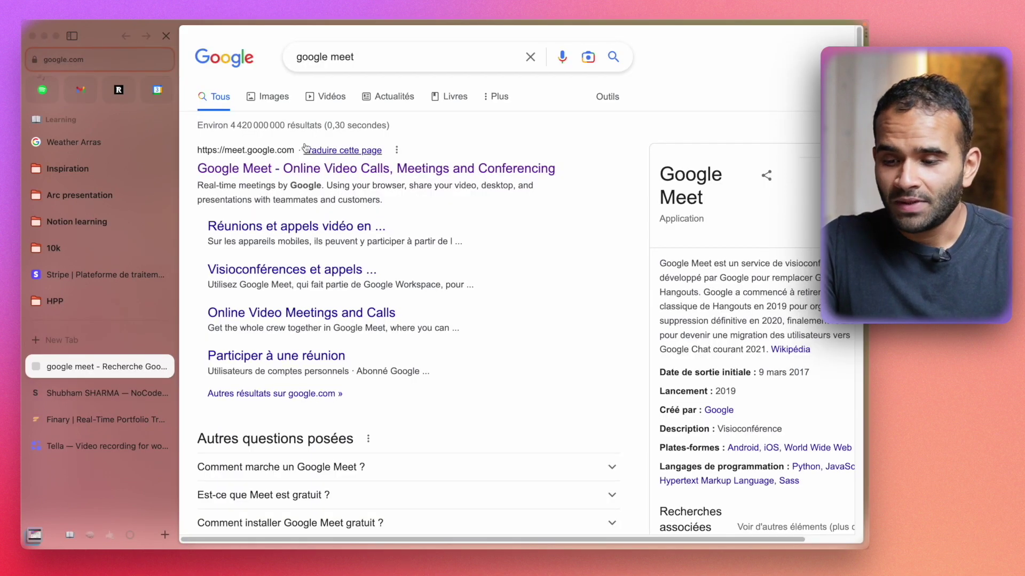
Step: Open the Google Meet site from the search results and start an instant meeting
{"action": "left_click", "coordinate": [313, 170]}
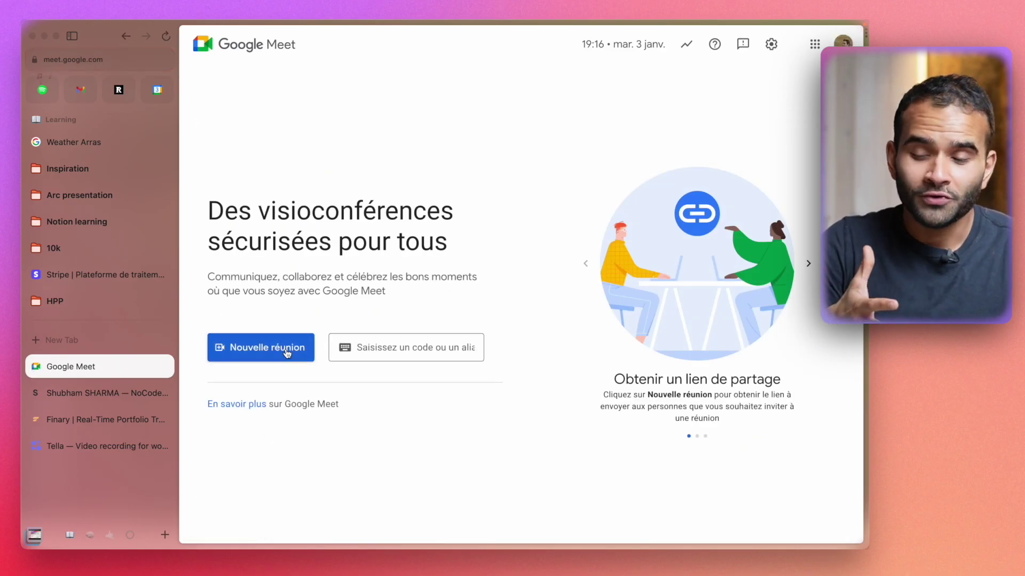
{"action": "left_click", "coordinate": [287, 352]}
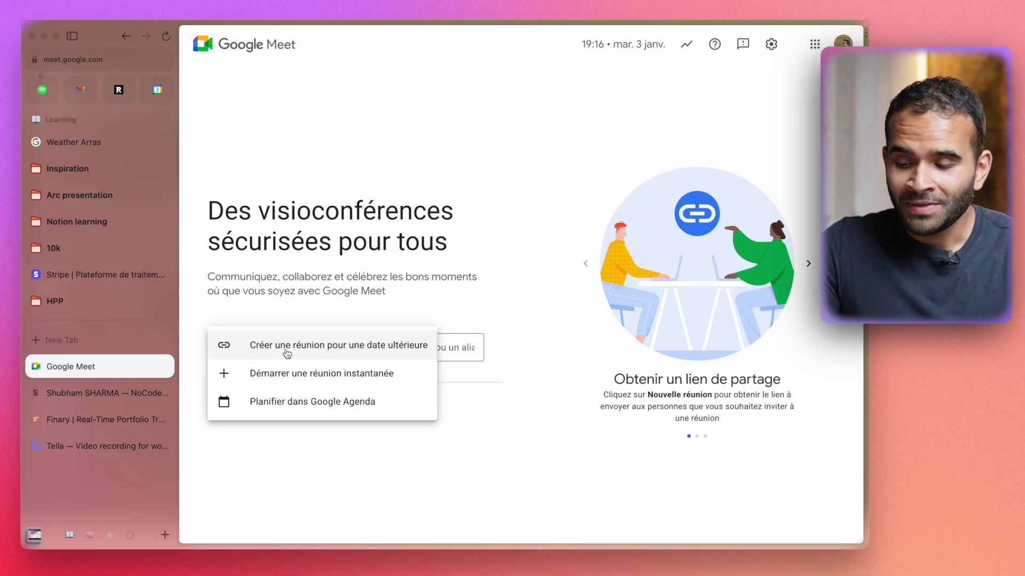
{"action": "left_click", "coordinate": [261, 374]}
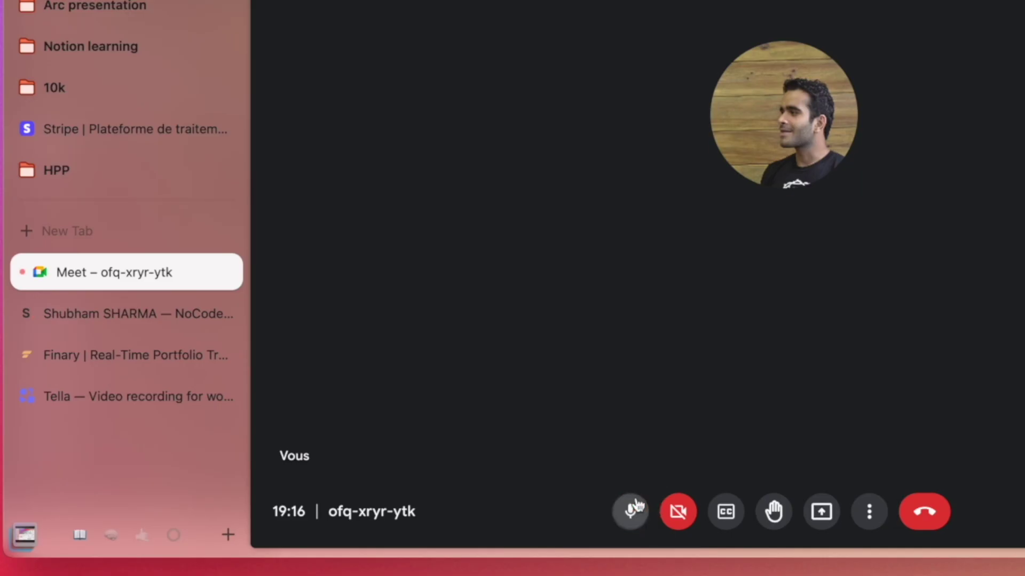
Step: Mute the meeting's microphone, switch to the NoCode website tab and toggle the microphone from the sidebar's meeting controls
{"action": "left_click", "coordinate": [633, 509]}
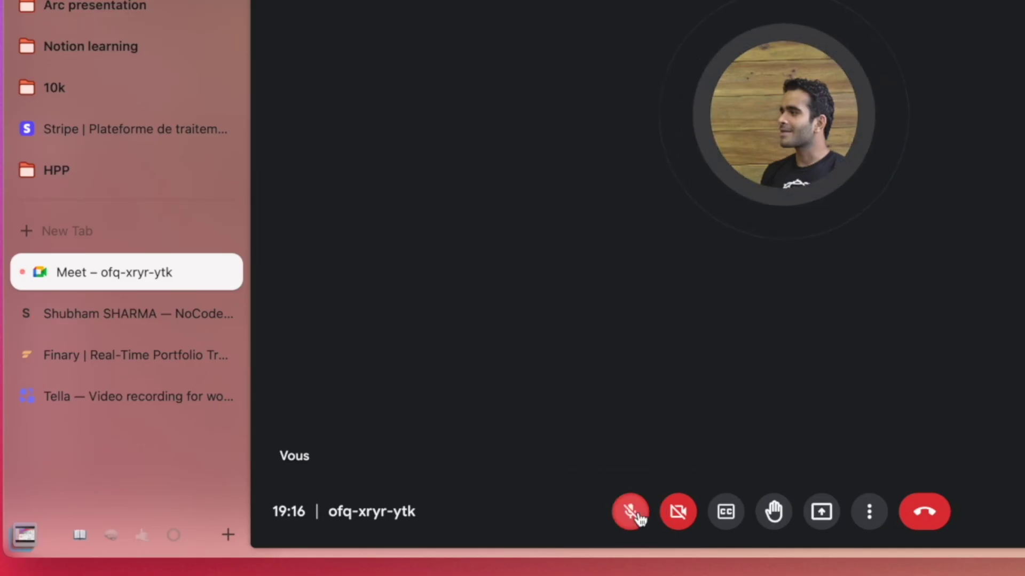
{"action": "left_click", "coordinate": [58, 317]}
{"action": "mouse_move", "coordinate": [197, 508]}
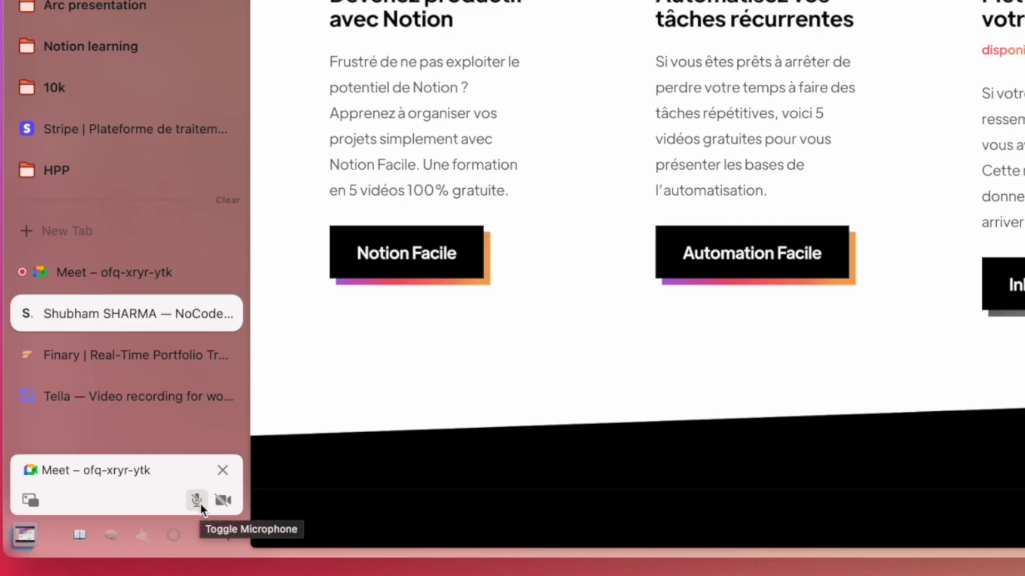
{"action": "left_click", "coordinate": [200, 505]}
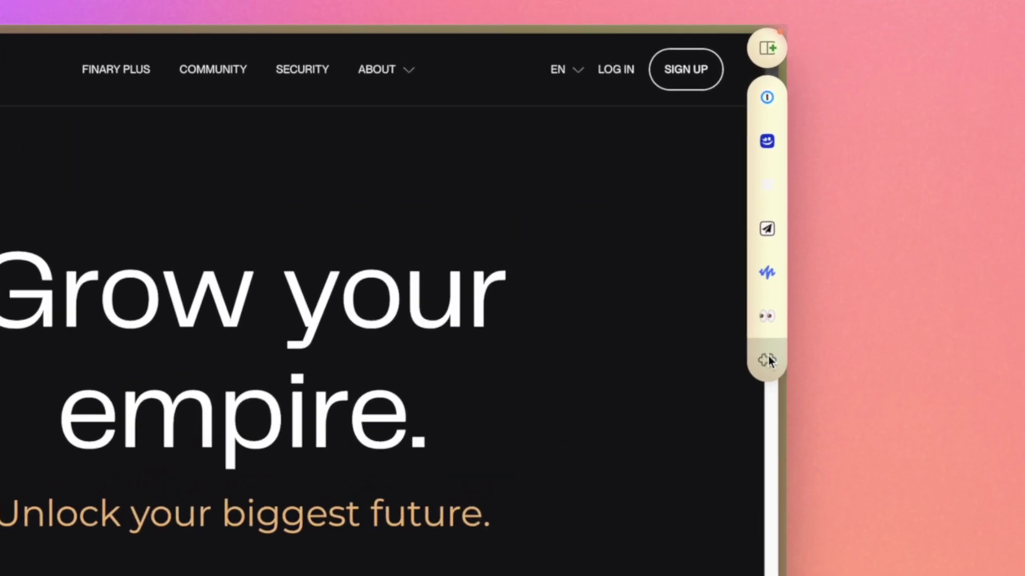
Step: Pin and unpin the uBlock Origin extension on the Finary page and choose to add an extension
{"action": "left_click", "coordinate": [768, 361]}
{"action": "scroll", "coordinate": [649, 211], "scroll_direction": "down", "scroll_amount": 5}
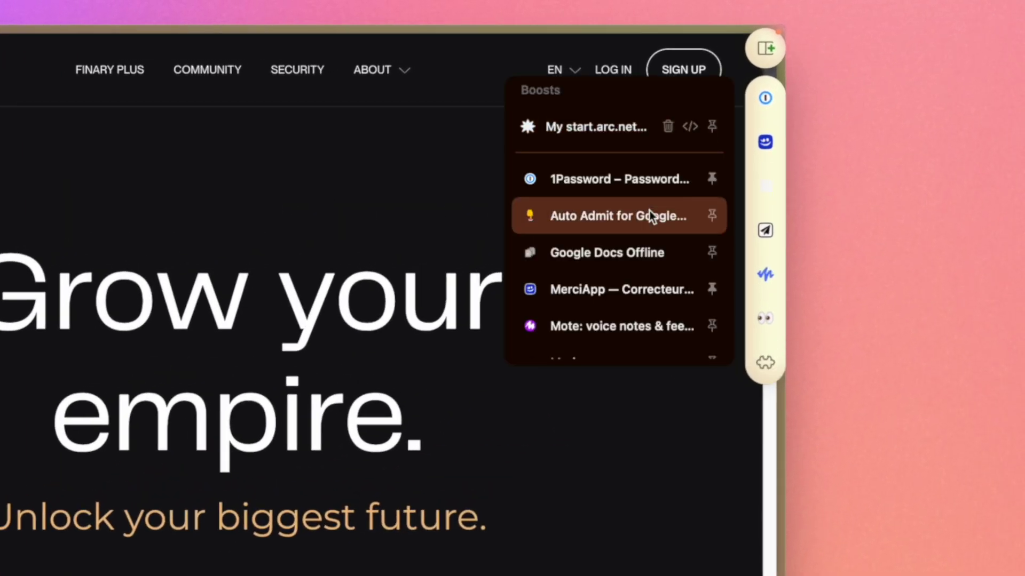
{"action": "scroll", "coordinate": [649, 210], "scroll_direction": "down", "scroll_amount": 9}
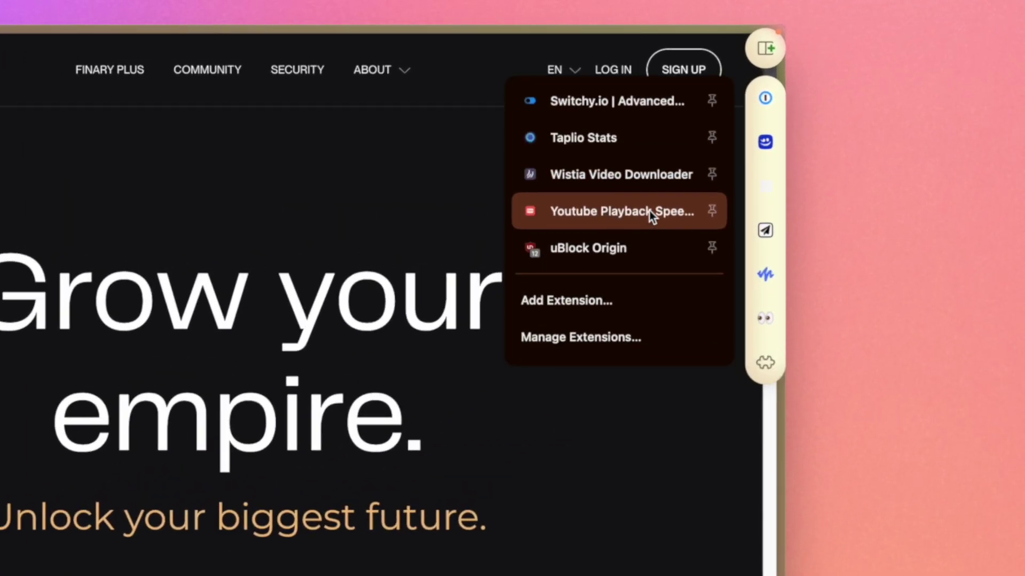
{"action": "left_click", "coordinate": [712, 251]}
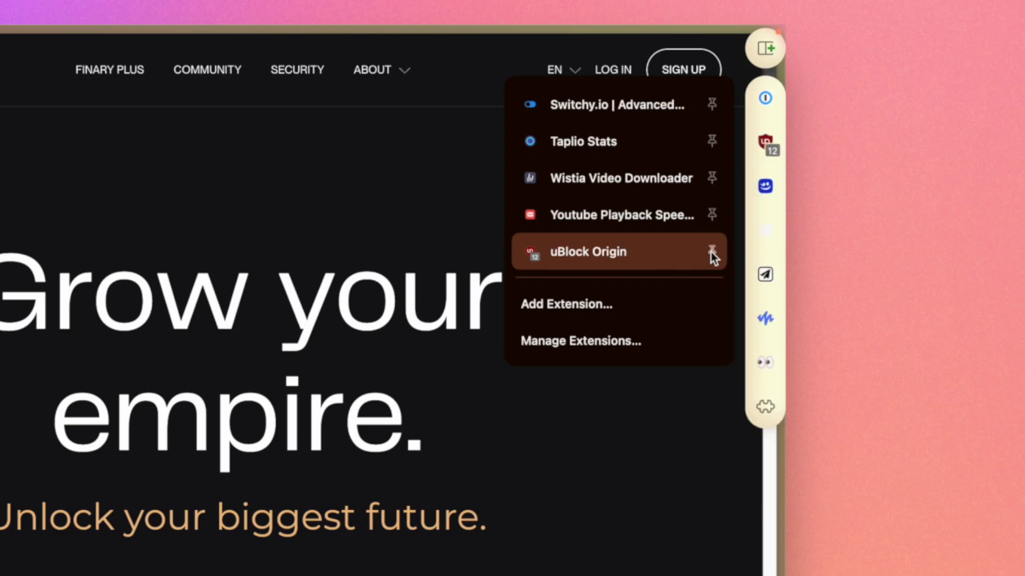
{"action": "left_click", "coordinate": [713, 253]}
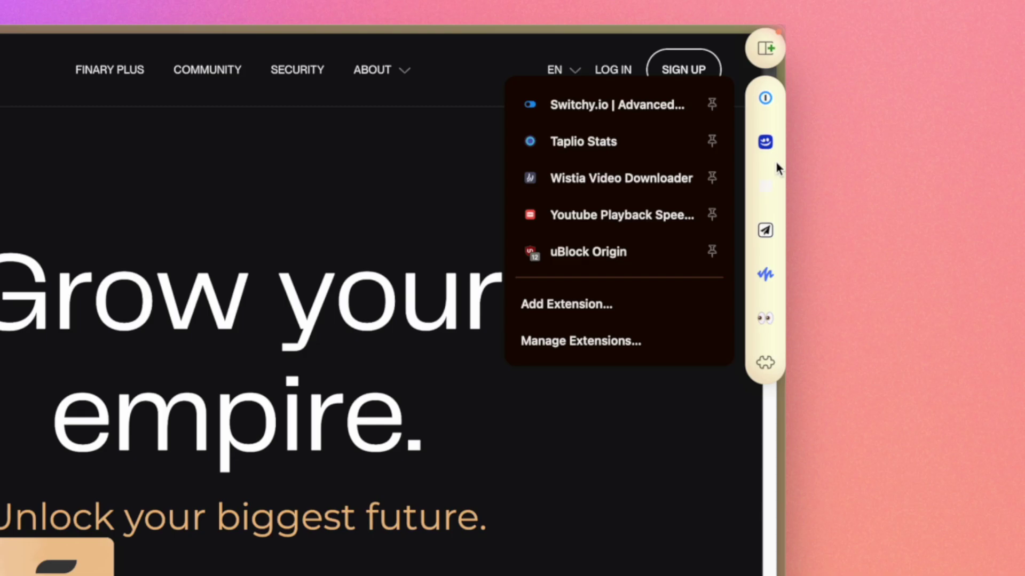
{"action": "left_click", "coordinate": [528, 301]}
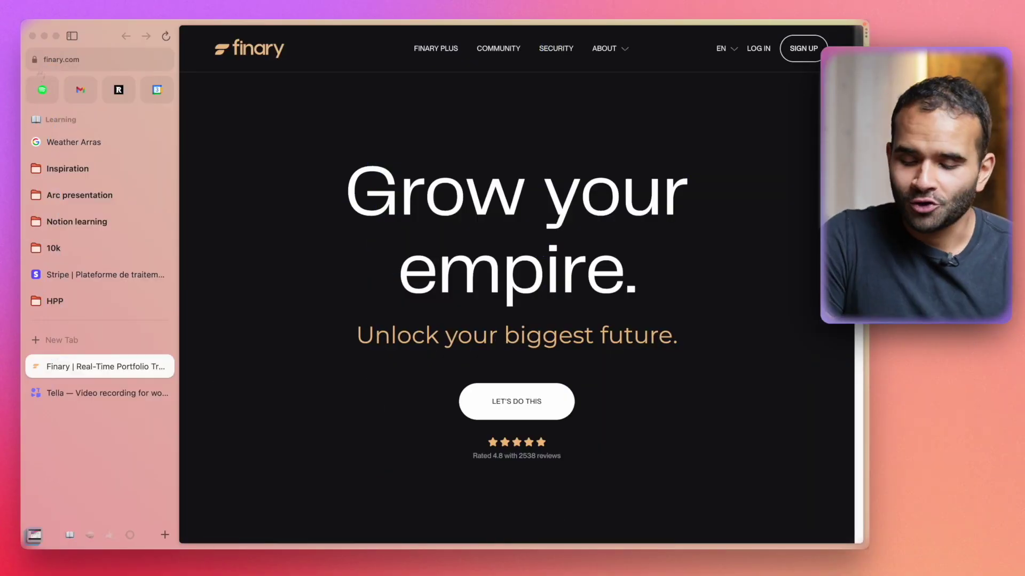
Step: Search the command bar for "download" and open Downloads
{"action": "key", "text": "super+t"}
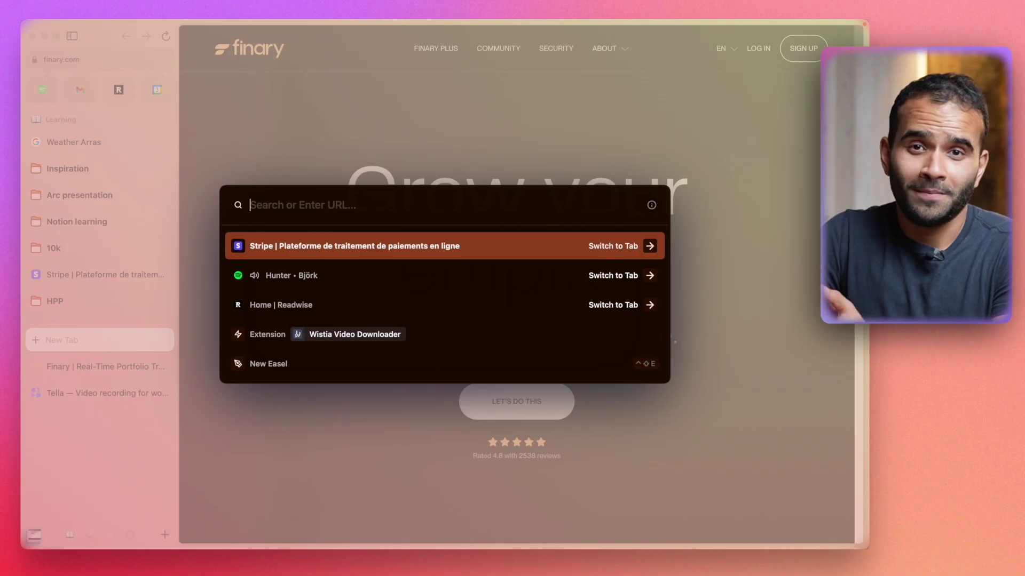
{"action": "mouse_move", "coordinate": [678, 18]}
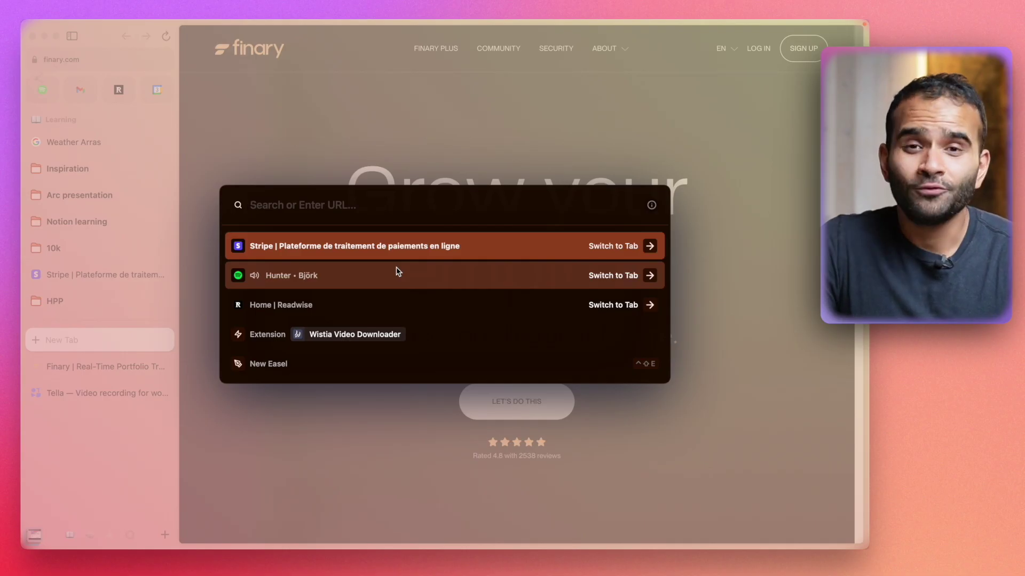
{"action": "type", "text": "download"}
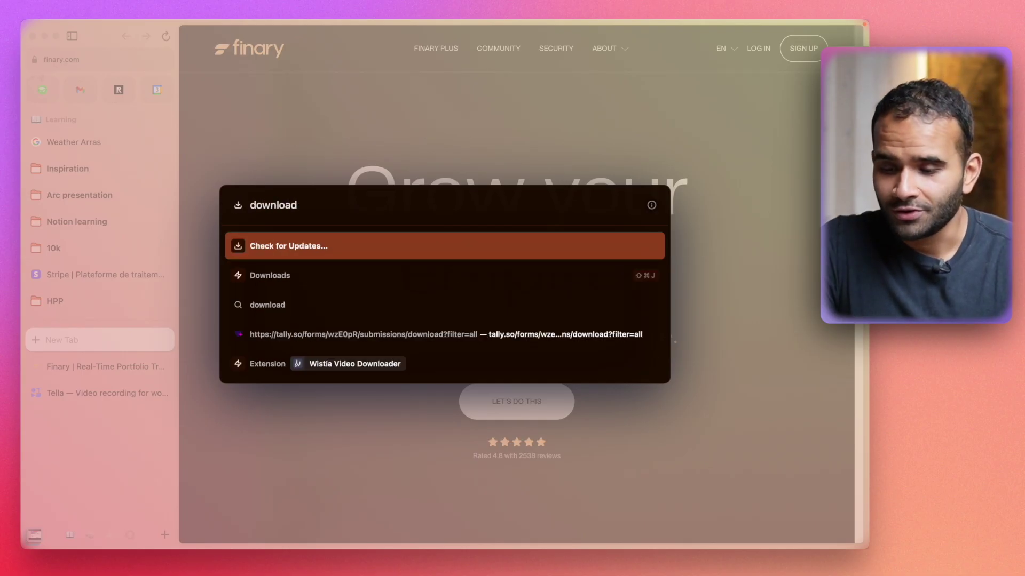
{"action": "key", "text": "Down"}
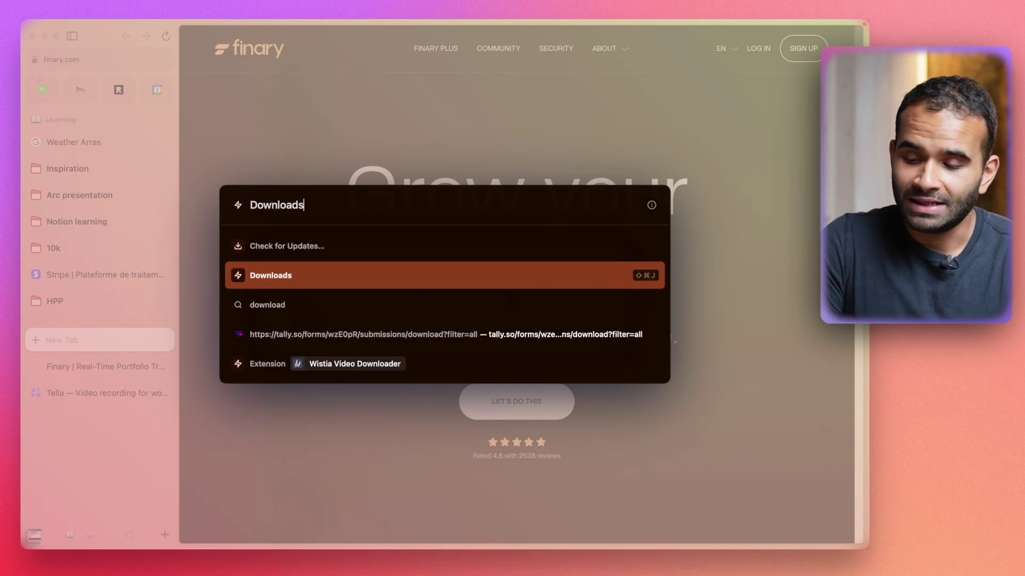
{"action": "key", "text": "Return"}
Step: Search the command bar for "spee", replace the query with "screens" to run Capture, and return to the Finary page
{"action": "key", "text": "super+t"}
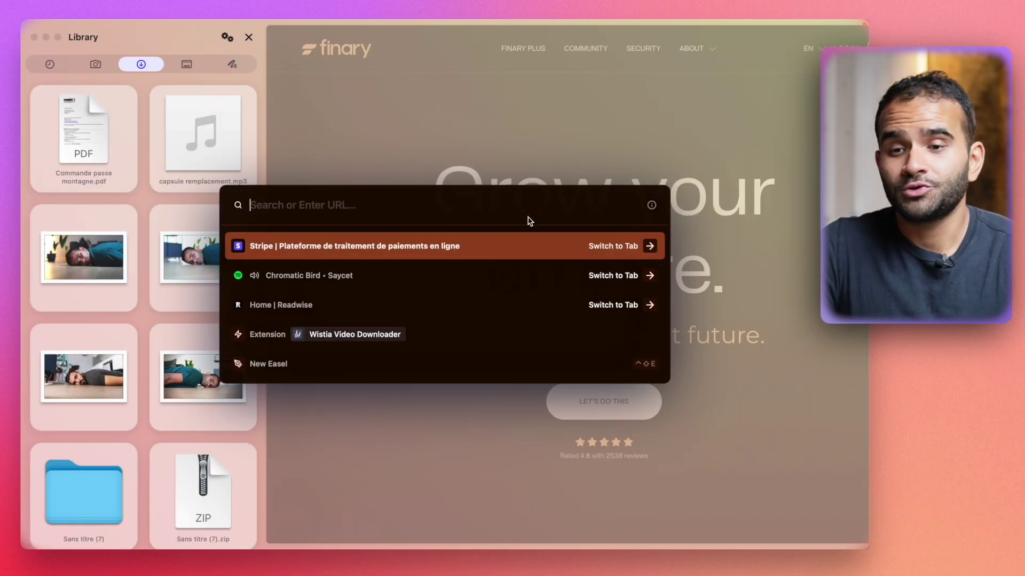
{"action": "type", "text": "spee"}
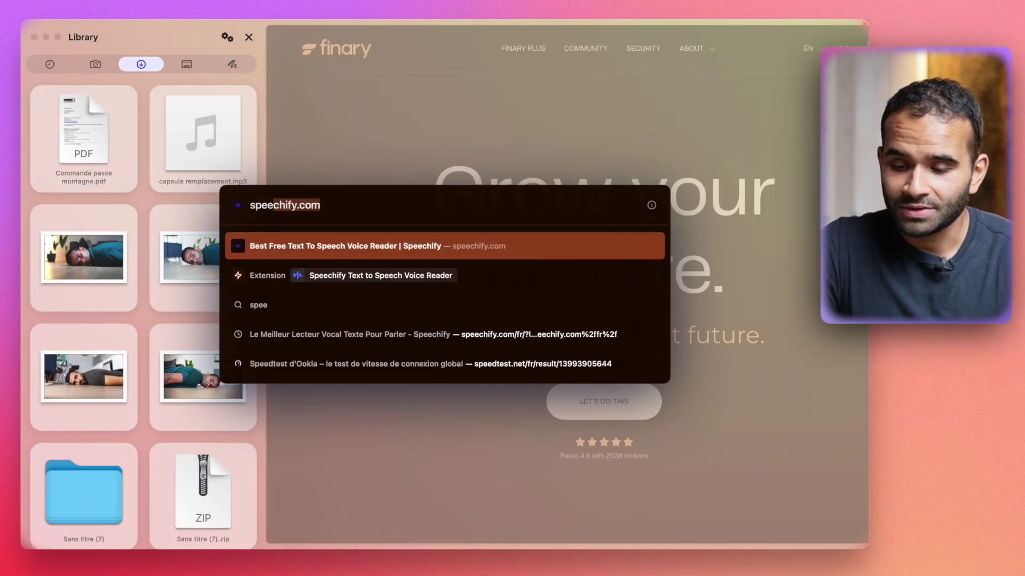
{"action": "key", "text": "super+a"}
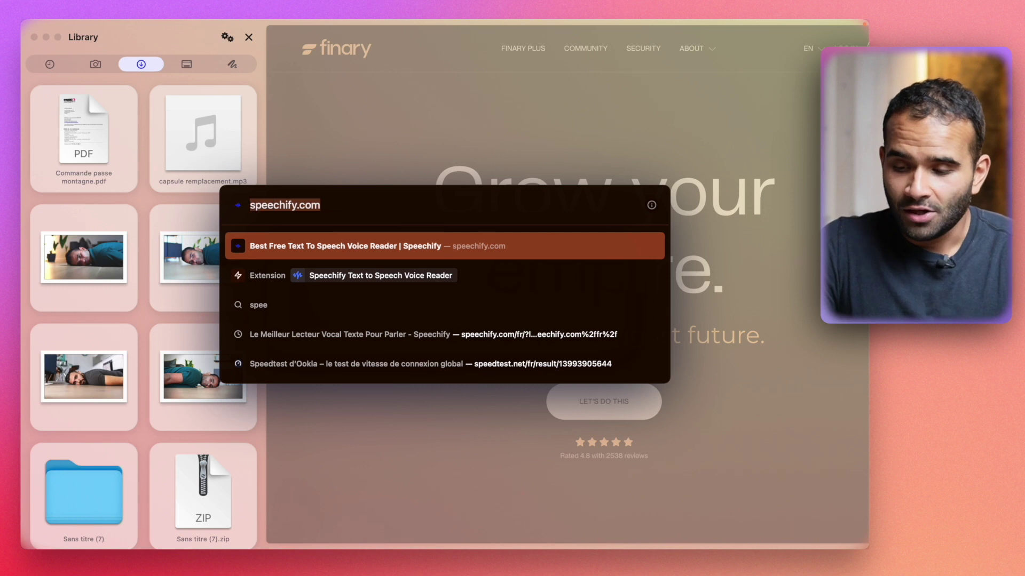
{"action": "type", "text": "screens"}
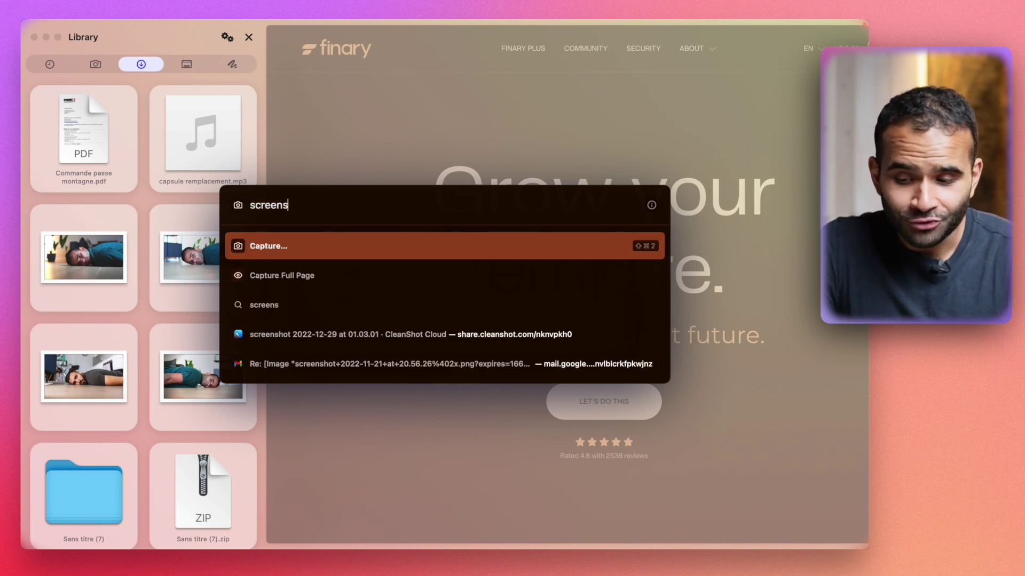
{"action": "key", "text": "Return"}
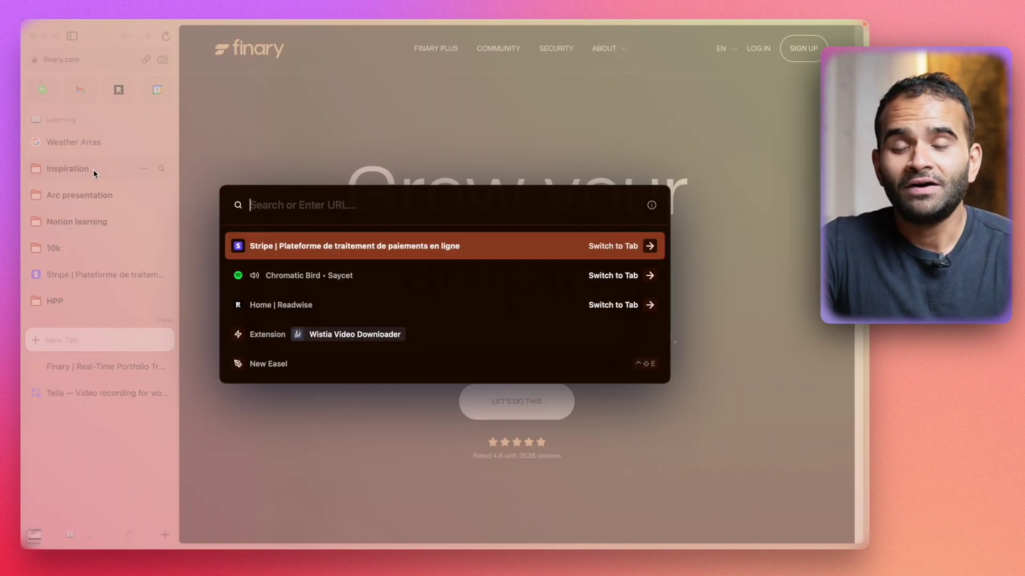
{"action": "key", "text": "Escape"}
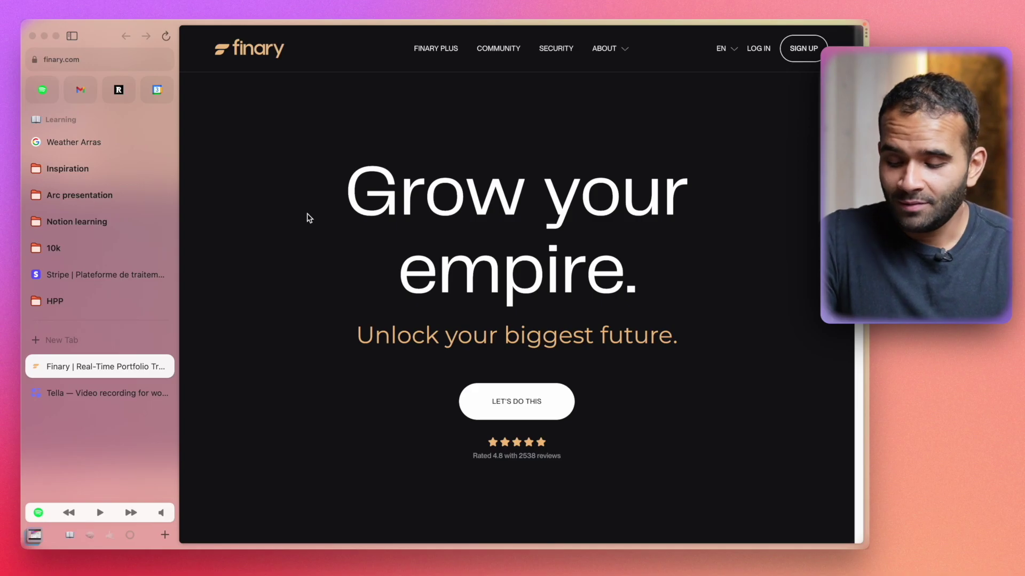
Step: Search Google for "comment faire x y" in a new tab
{"action": "key", "text": "super+t"}
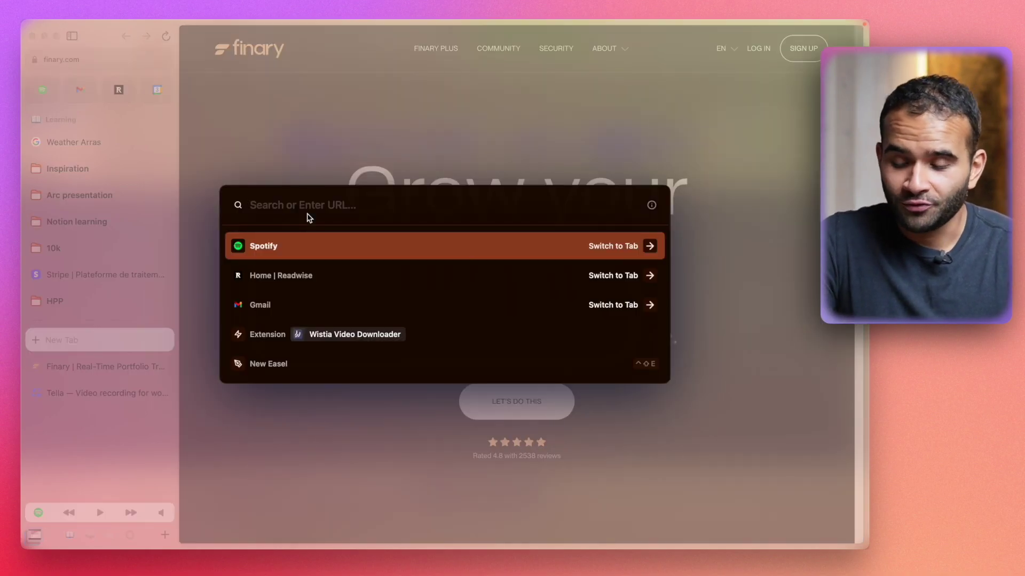
{"action": "type", "text": "comment faire x y"}
{"action": "key", "text": "Return"}
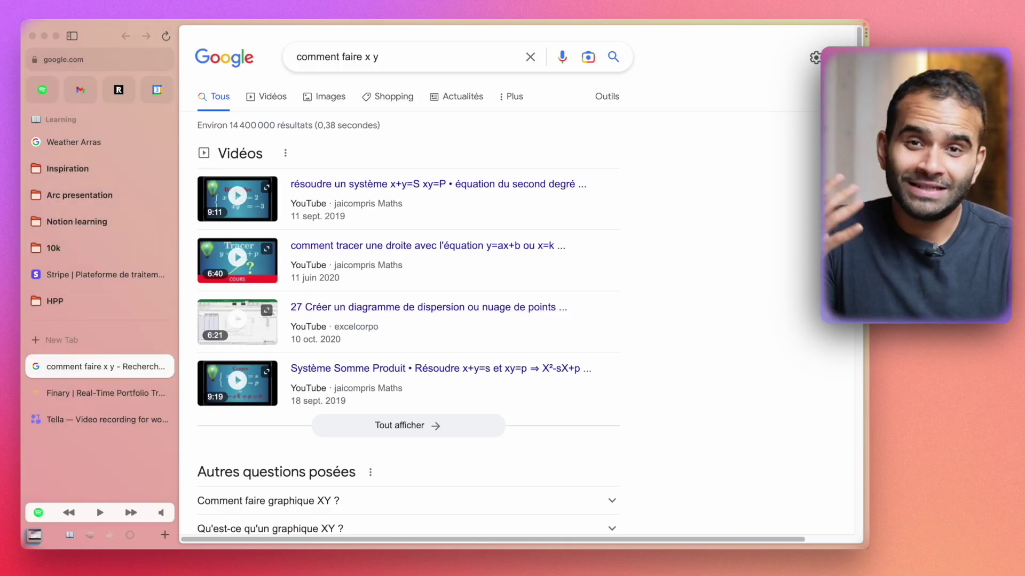
Step: Find Edit Keyboard Shortcuts by searching the command bar for "short", and look through the full list of default shortcuts
{"action": "key", "text": "super+t"}
{"action": "type", "text": "short"}
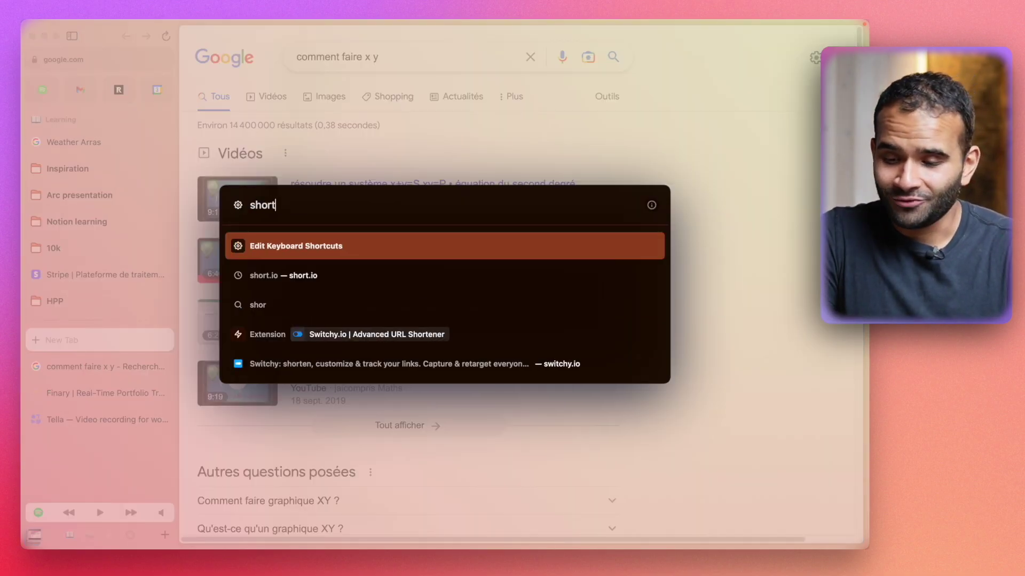
{"action": "key", "text": "Return"}
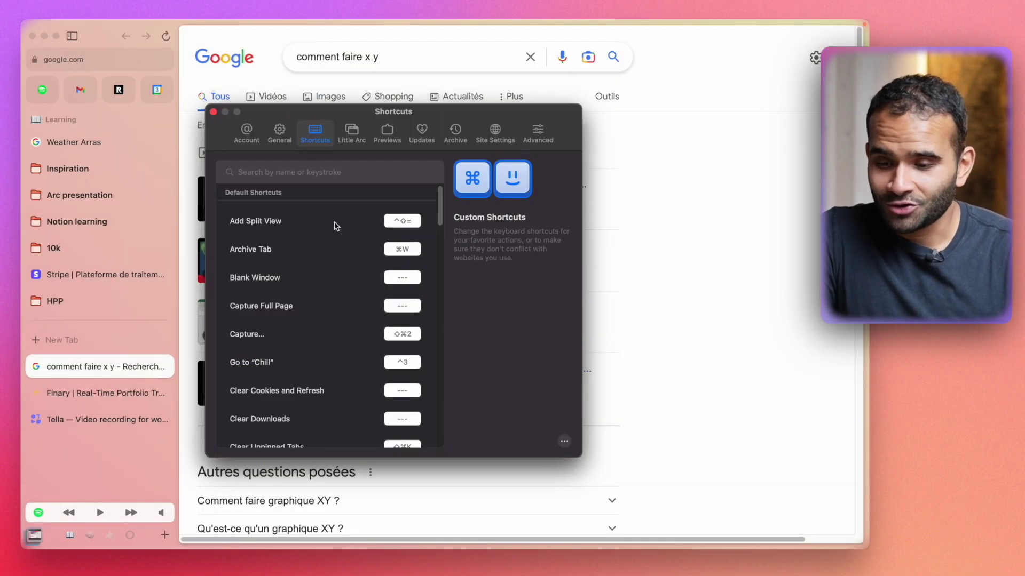
{"action": "scroll", "coordinate": [327, 247], "scroll_direction": "down", "scroll_amount": 5}
{"action": "scroll", "coordinate": [328, 248], "scroll_direction": "down", "scroll_amount": 15}
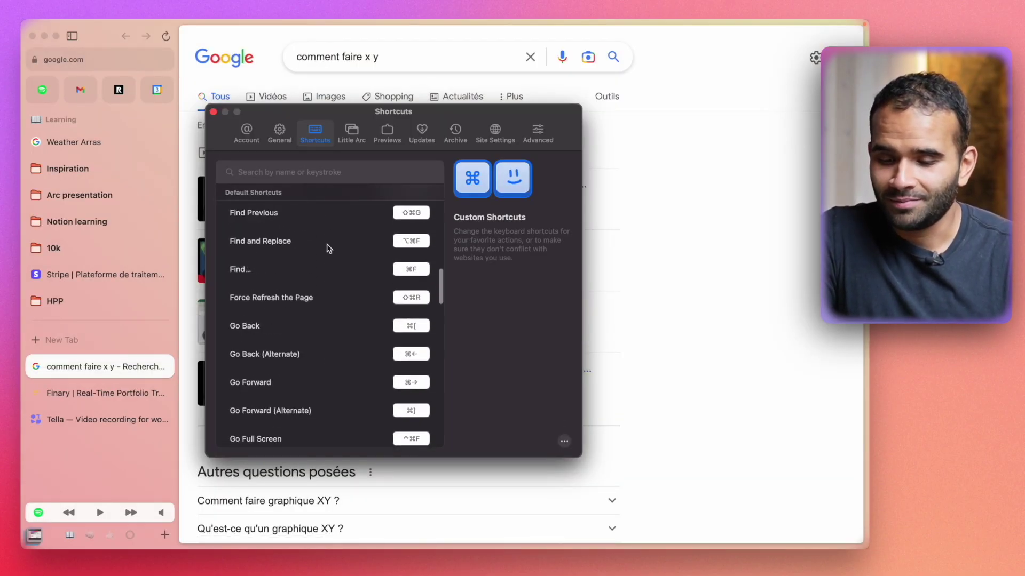
{"action": "scroll", "coordinate": [328, 249], "scroll_direction": "down", "scroll_amount": 10}
{"action": "scroll", "coordinate": [328, 249], "scroll_direction": "up", "scroll_amount": 4}
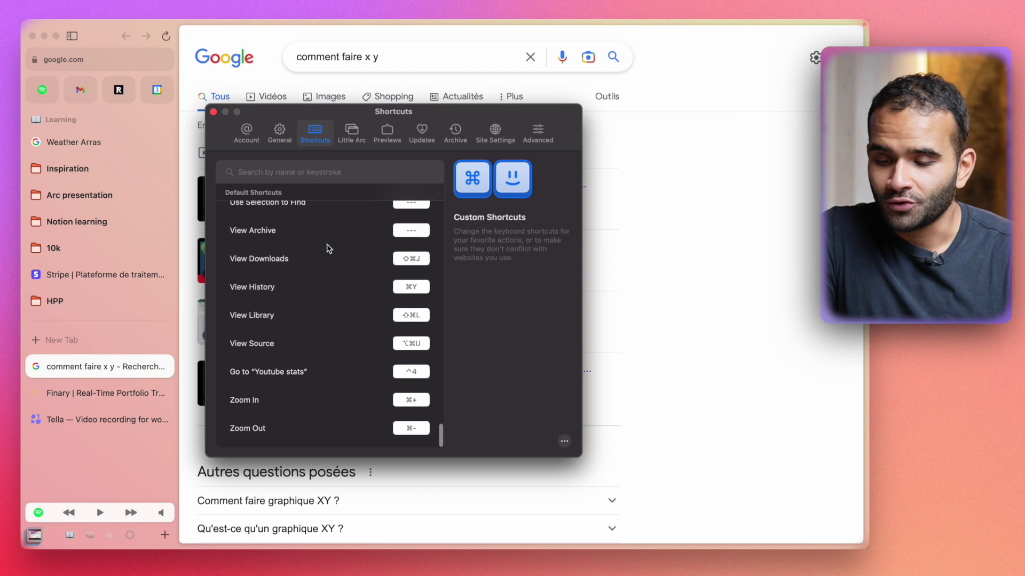
{"action": "left_click", "coordinate": [720, 350]}
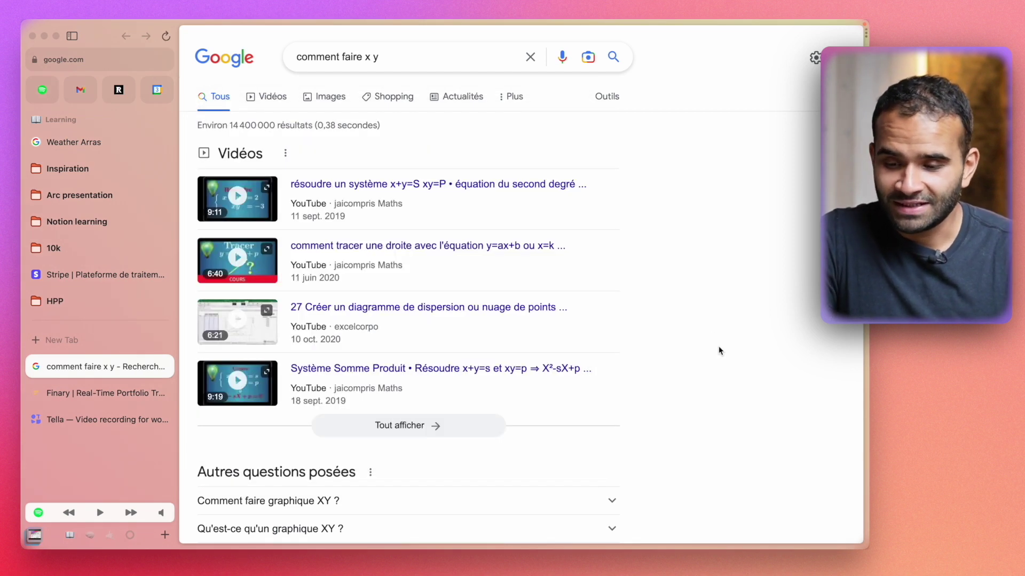
Step: Copy the search results page's URL, switch to Chrome and select the Zapier login page's address
{"action": "key", "text": "super+shift+c"}
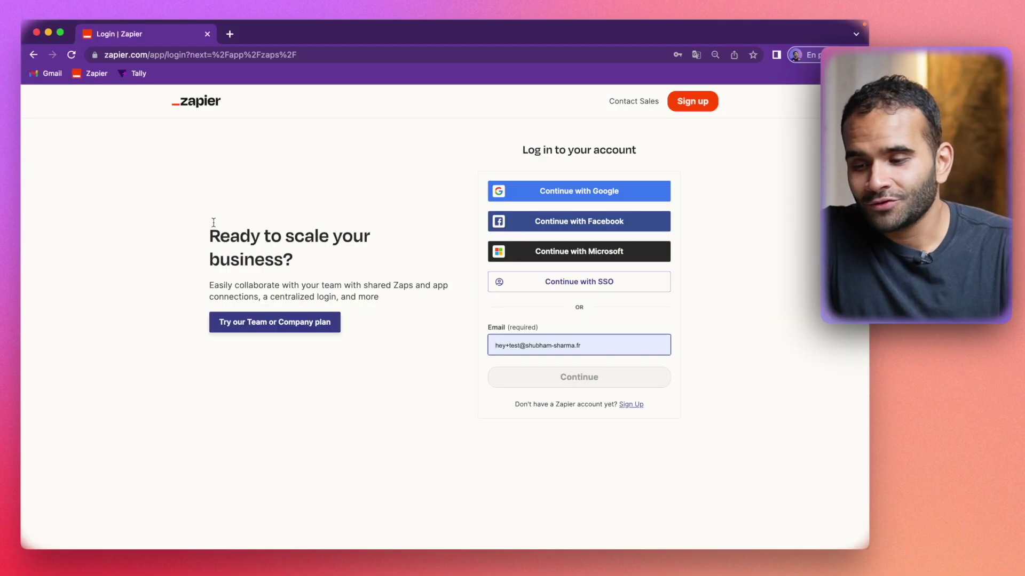
{"action": "left_click", "coordinate": [128, 196]}
{"action": "left_click", "coordinate": [138, 49]}
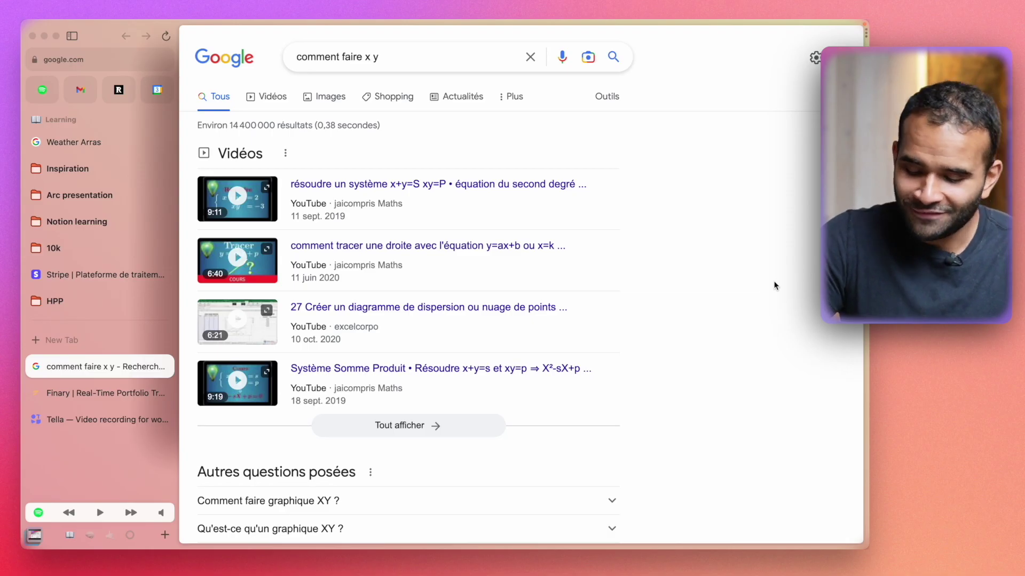
Step: Copy the "comment faire x y" results page's link, paste it into the untitled Notion page and dismiss the link options
{"action": "key", "text": "super+shift+c"}
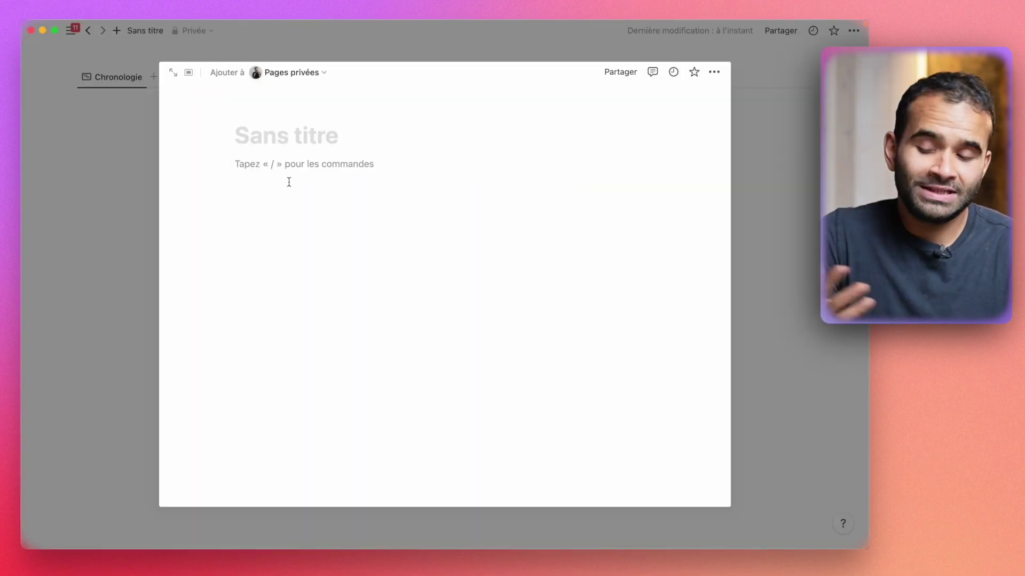
{"action": "key", "text": "super+v"}
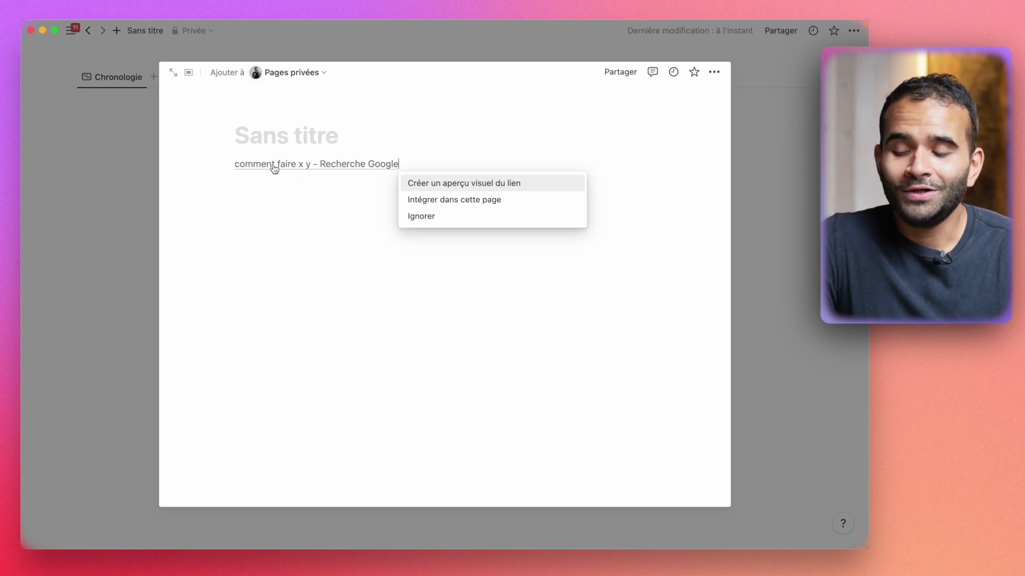
{"action": "mouse_move", "coordinate": [277, 172]}
{"action": "left_click", "coordinate": [345, 249]}
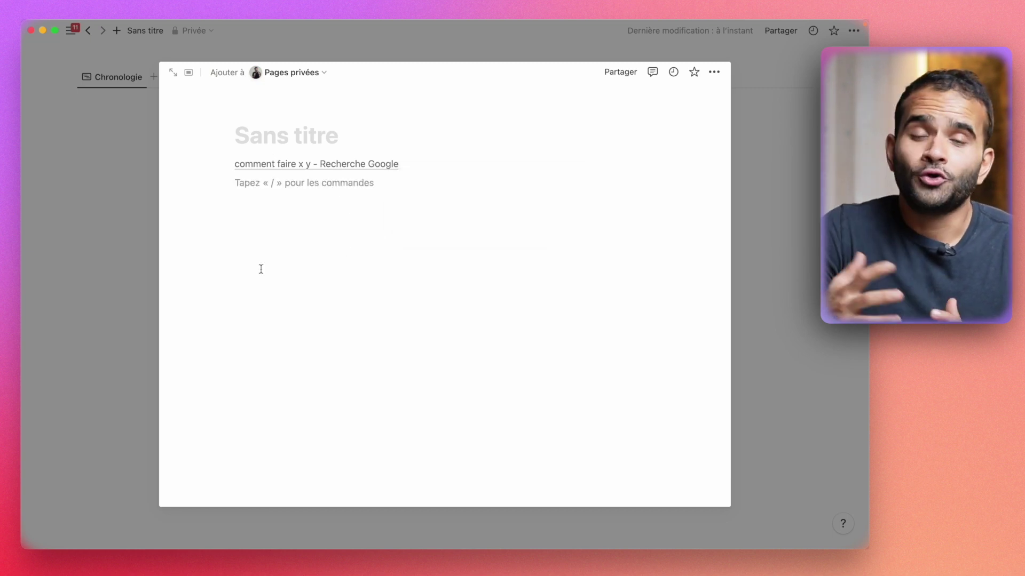
Step: Return to Arc, switch back to Notion and paste the results page's full URL below the titled link
{"action": "key", "text": "super+Tab"}
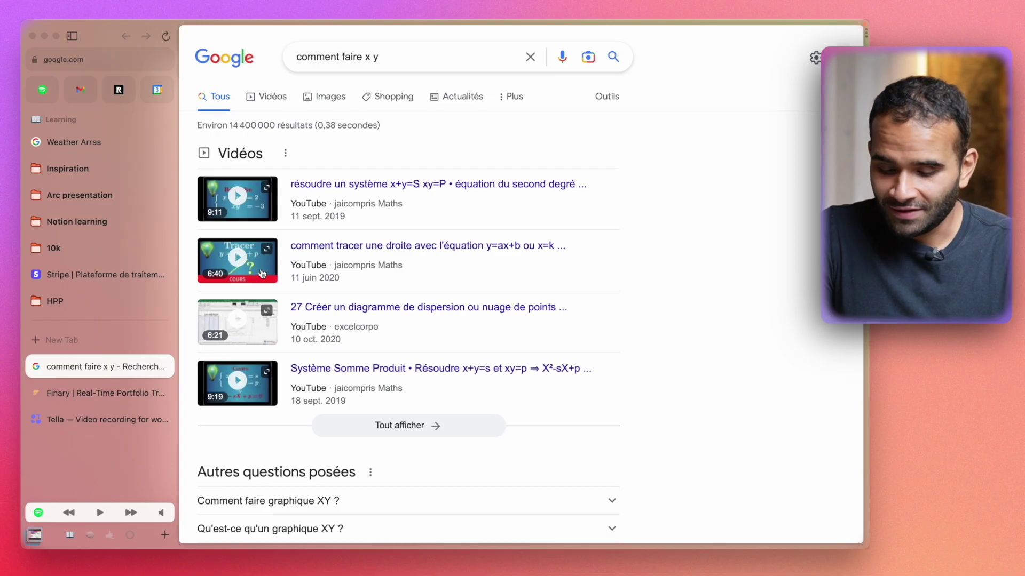
{"action": "key", "text": "super+Tab"}
{"action": "key", "text": "super+v"}
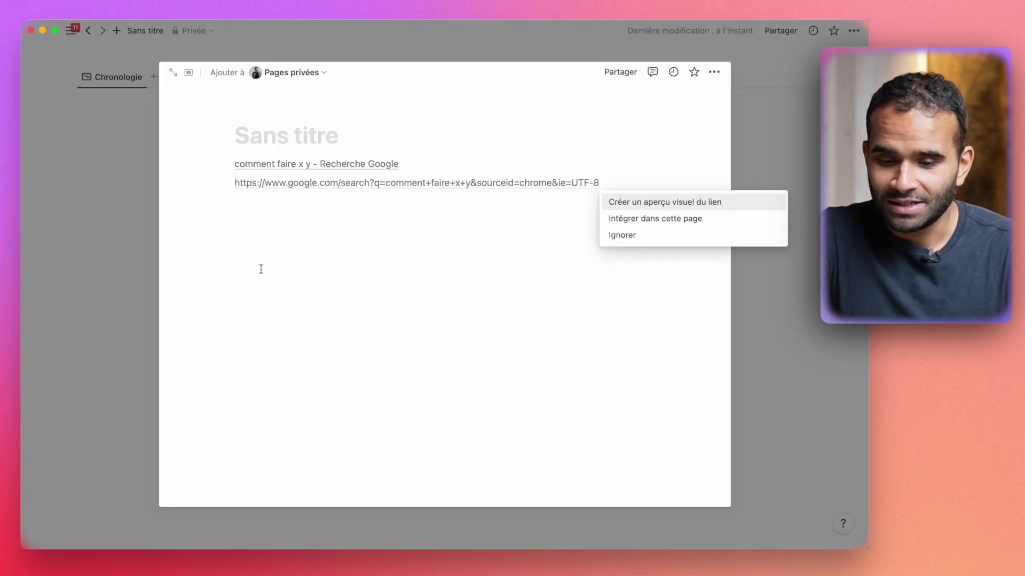
Step: Dismiss the link options in Notion, return to Arc and view the Little Arc settings
{"action": "key", "text": "Escape"}
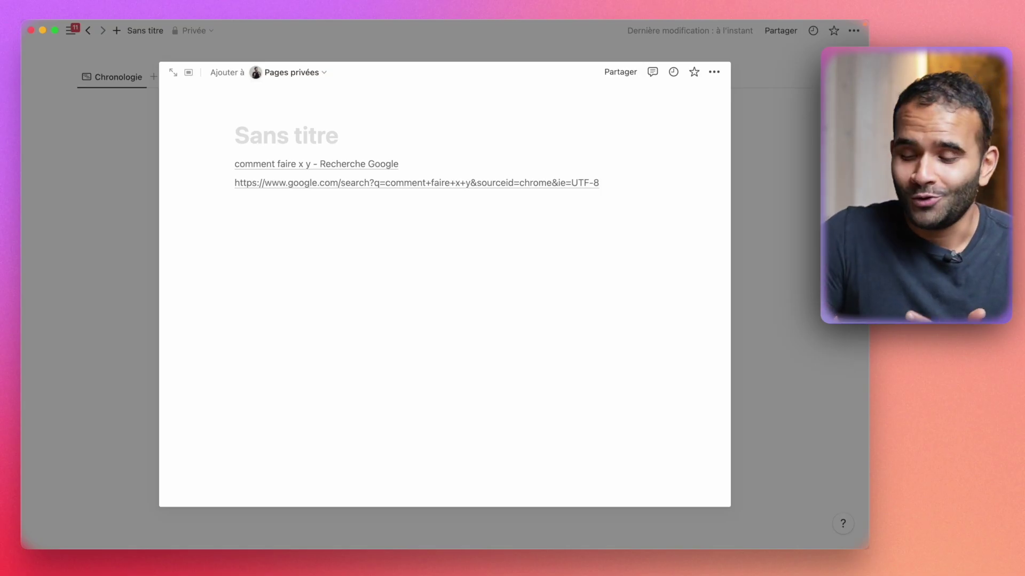
{"action": "key", "text": "super+Tab"}
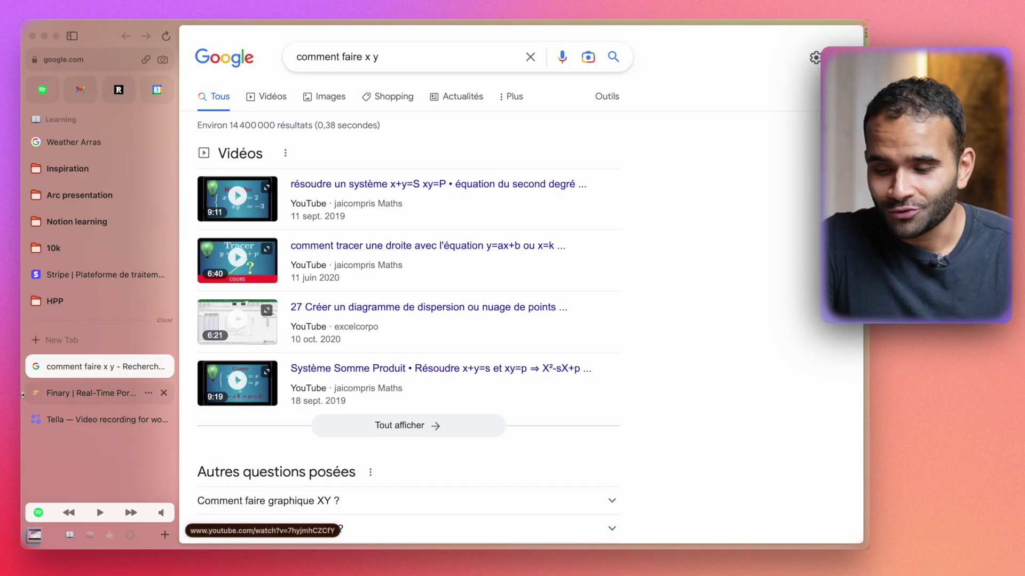
{"action": "key", "text": "super+Tab"}
{"action": "key", "text": "super+Tab"}
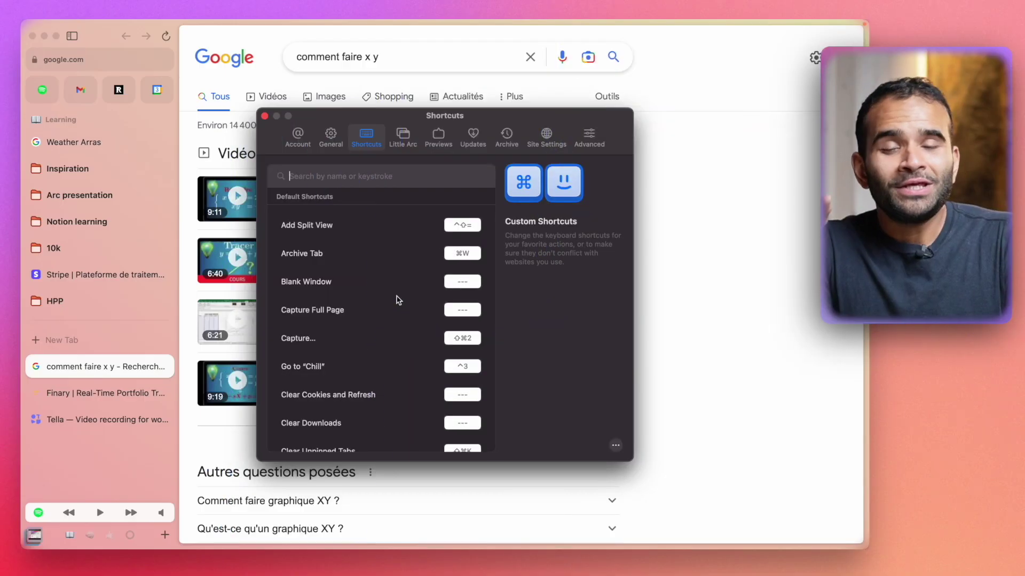
{"action": "left_click", "coordinate": [403, 138]}
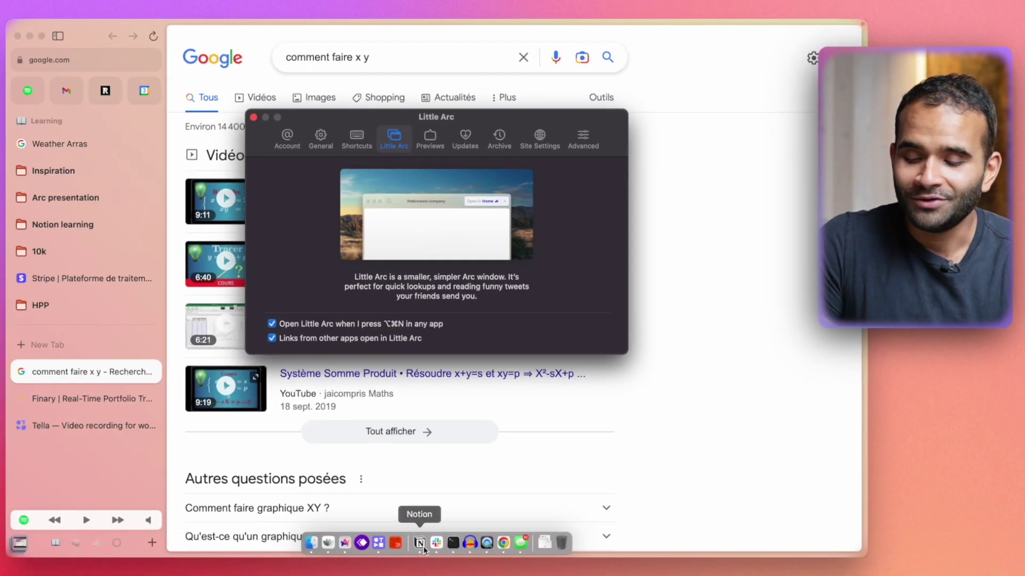
Step: Open the pasted Google search link from Notion in a Little Arc window, then close that window and the Arc settings
{"action": "left_click", "coordinate": [424, 542]}
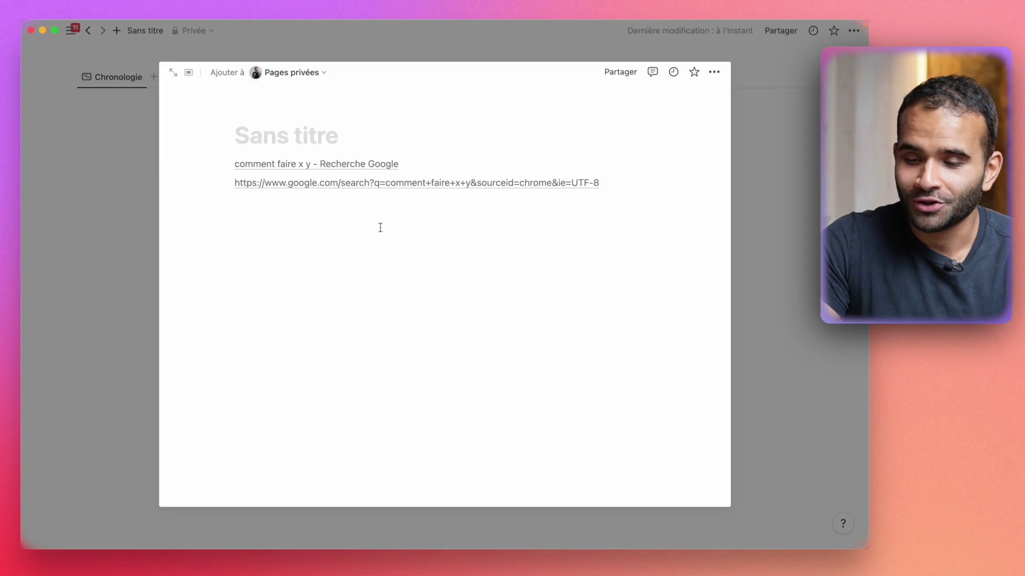
{"action": "left_click", "coordinate": [413, 184]}
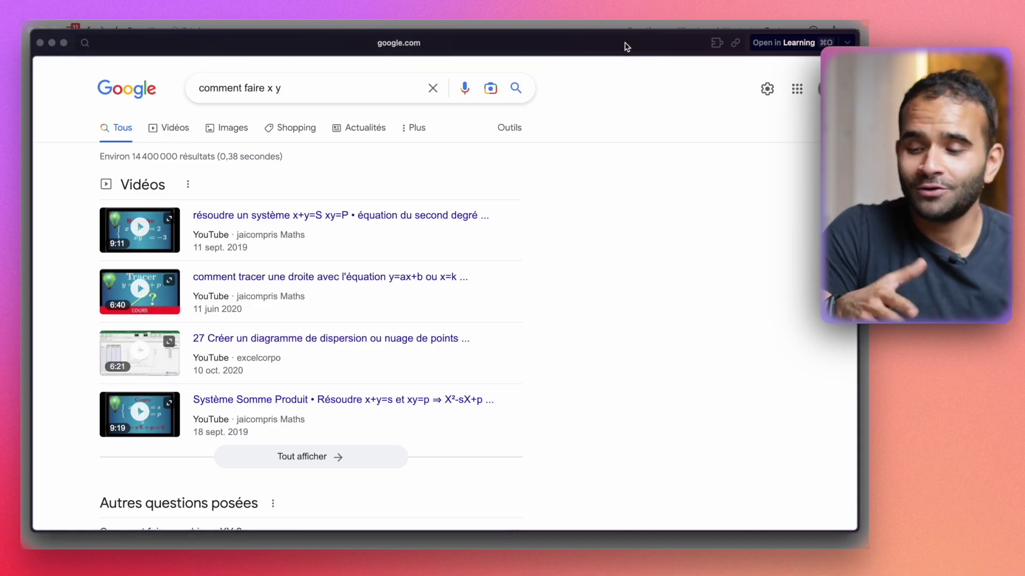
{"action": "left_click", "coordinate": [40, 43]}
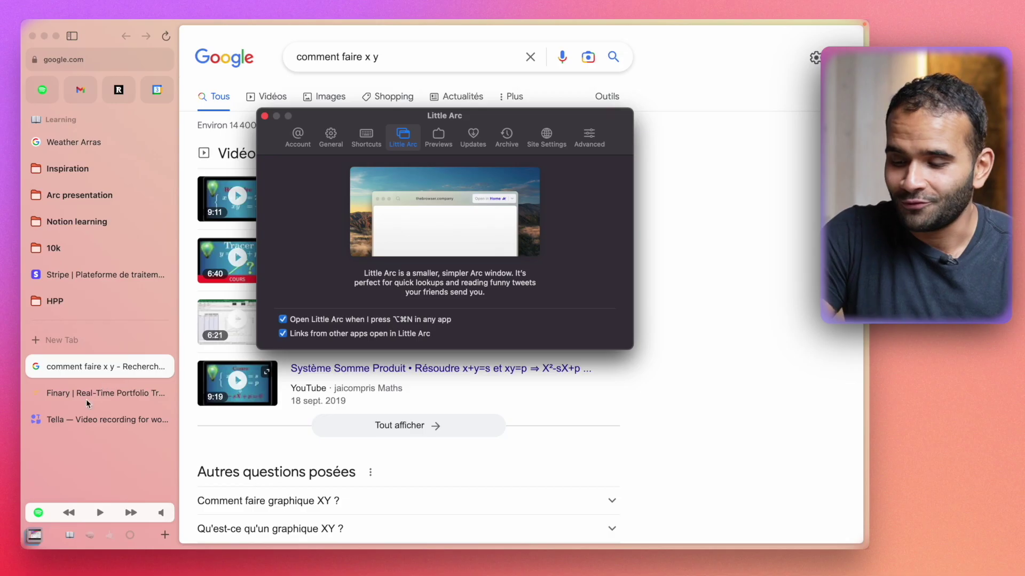
{"action": "key", "text": "super+w"}
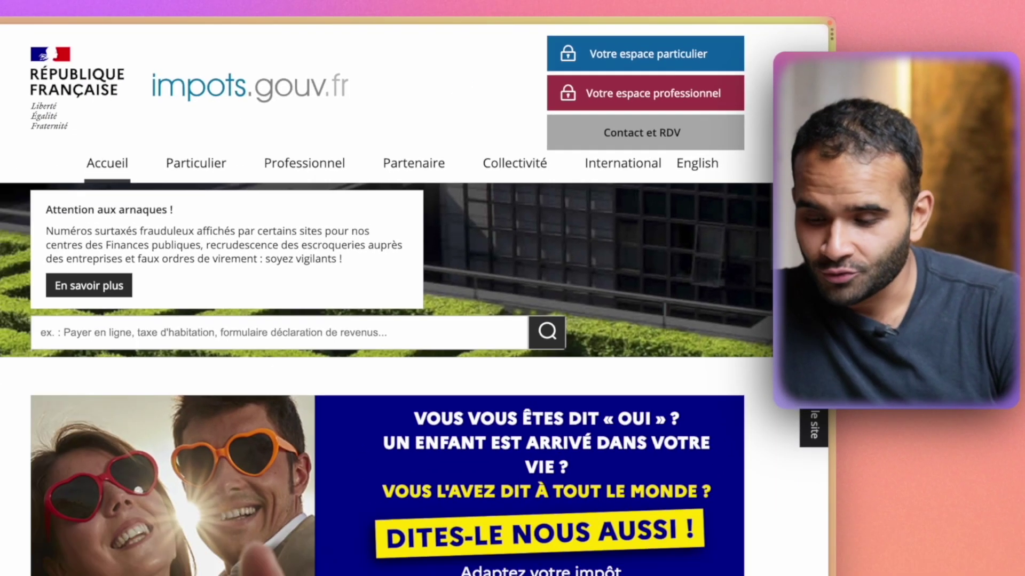
Step: Open the impots.gouv.fr tab in split view with the Finary tab and make the impots.gouv.fr pane slightly narrower
{"action": "right_click", "coordinate": [94, 366]}
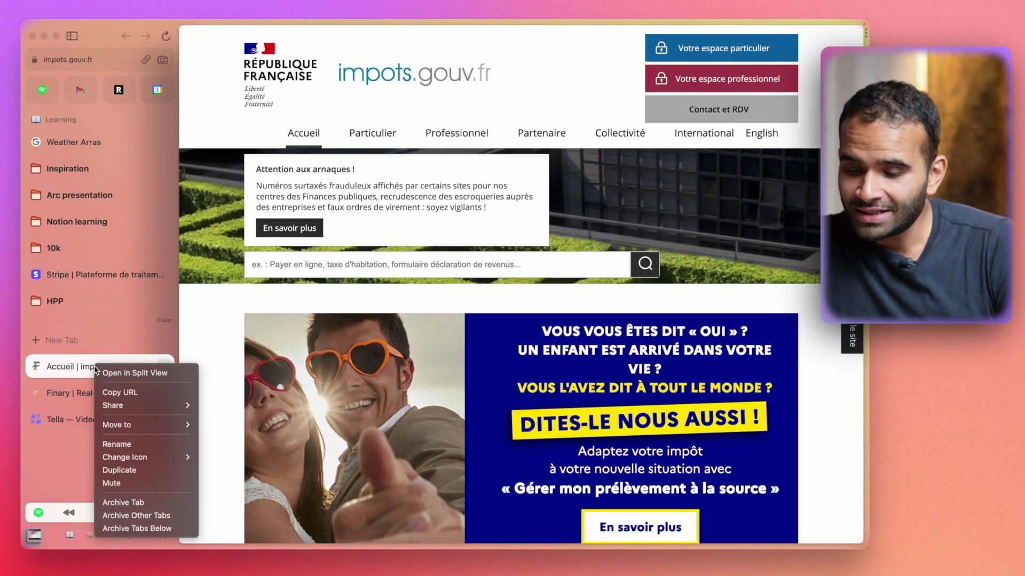
{"action": "left_click", "coordinate": [139, 373]}
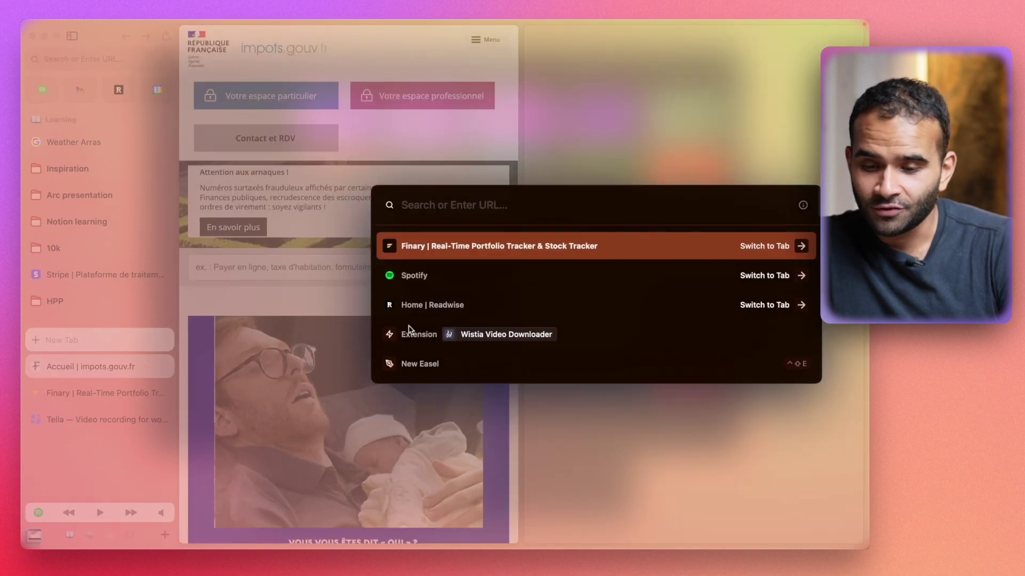
{"action": "left_click", "coordinate": [478, 246]}
{"action": "mouse_move", "coordinate": [523, 299]}
{"action": "left_mouse_down"}
{"action": "mouse_move", "coordinate": [479, 297]}
{"action": "mouse_move", "coordinate": [569, 299]}
{"action": "mouse_move", "coordinate": [504, 297]}
{"action": "left_mouse_up"}
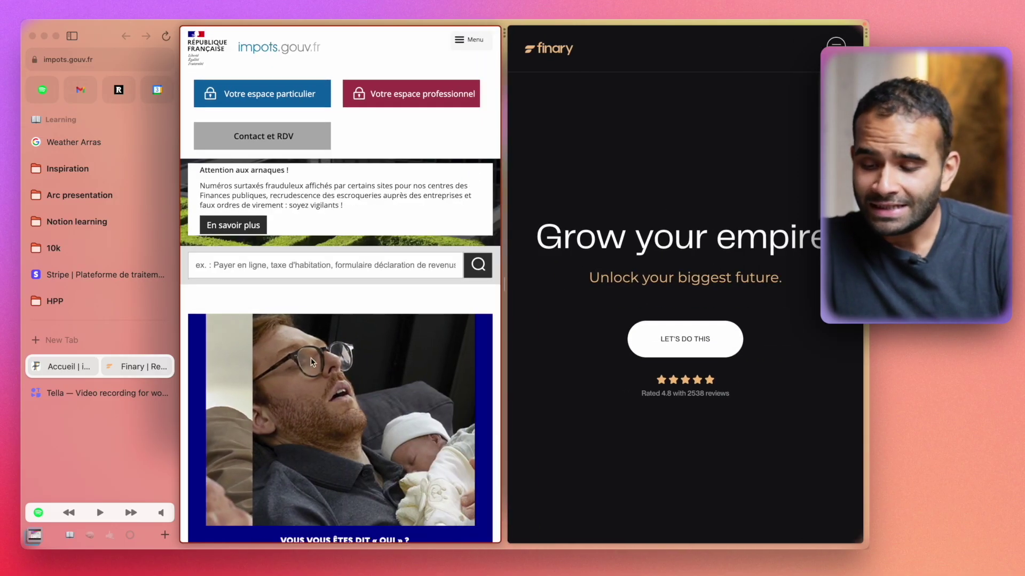
Step: Add the Tella tab as the middle pane of the split view, then separate all panes into individual tabs
{"action": "left_click_drag", "start_coordinate": [54, 394], "coordinate": [521, 297]}
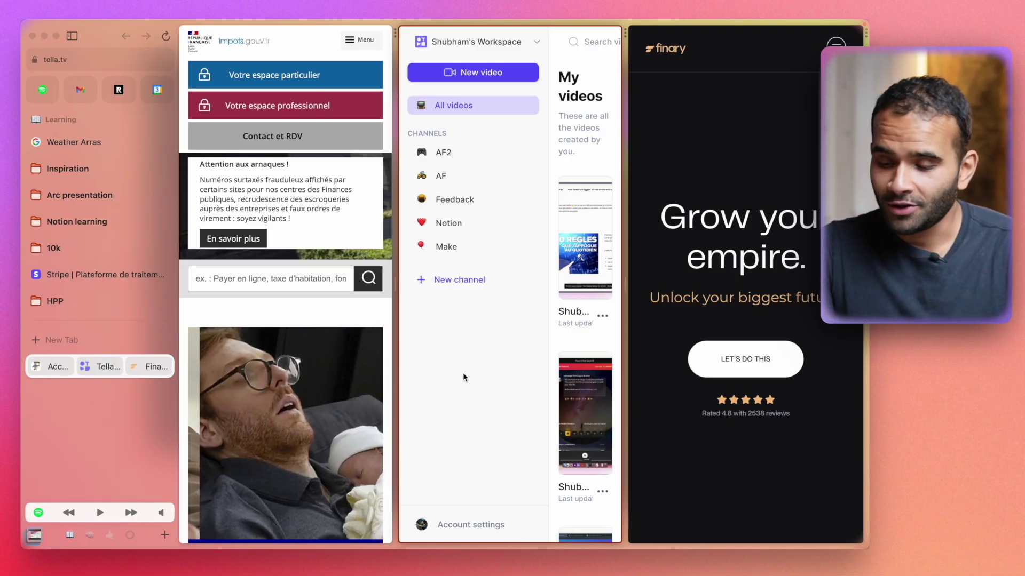
{"action": "right_click", "coordinate": [102, 360]}
{"action": "left_click", "coordinate": [133, 366]}
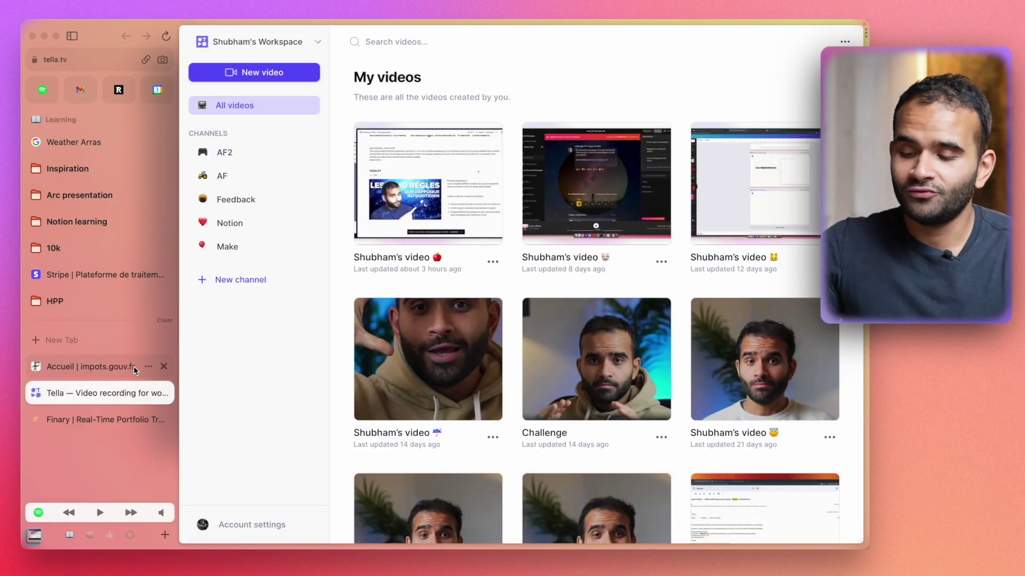
Step: Open the pinned Stripe page and toggle the sidebar, leaving it hidden
{"action": "left_click", "coordinate": [107, 357]}
{"action": "left_click", "coordinate": [101, 274]}
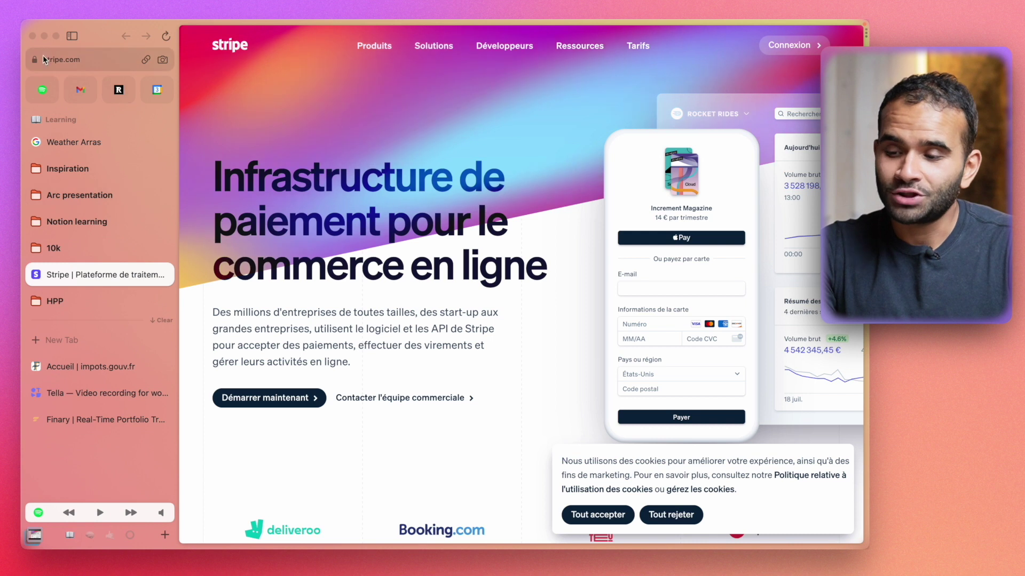
{"action": "left_click", "coordinate": [72, 36]}
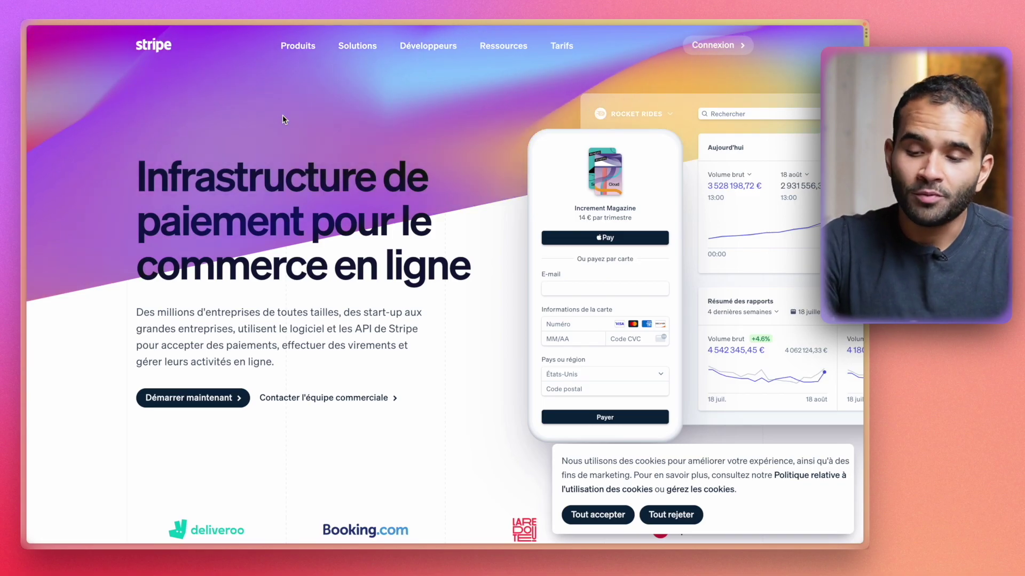
{"action": "key", "text": "super+s"}
{"action": "key", "text": "super+s"}
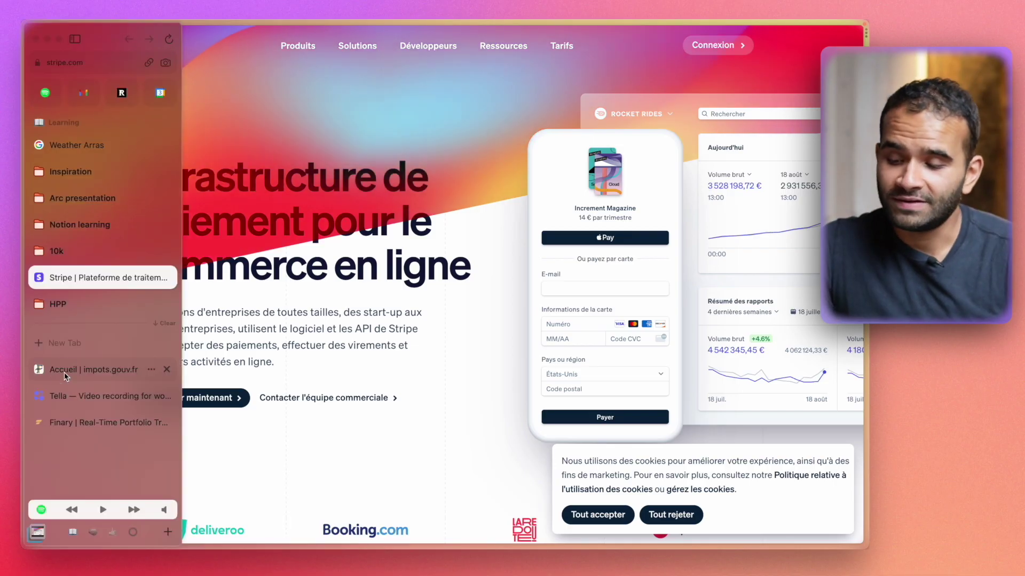
Step: Place the impots.gouv.fr tab in split view to the right of the Stripe page and try scrolling the Stripe pane
{"action": "left_click", "coordinate": [64, 373]}
{"action": "left_click_drag", "start_coordinate": [622, 353], "coordinate": [689, 345]}
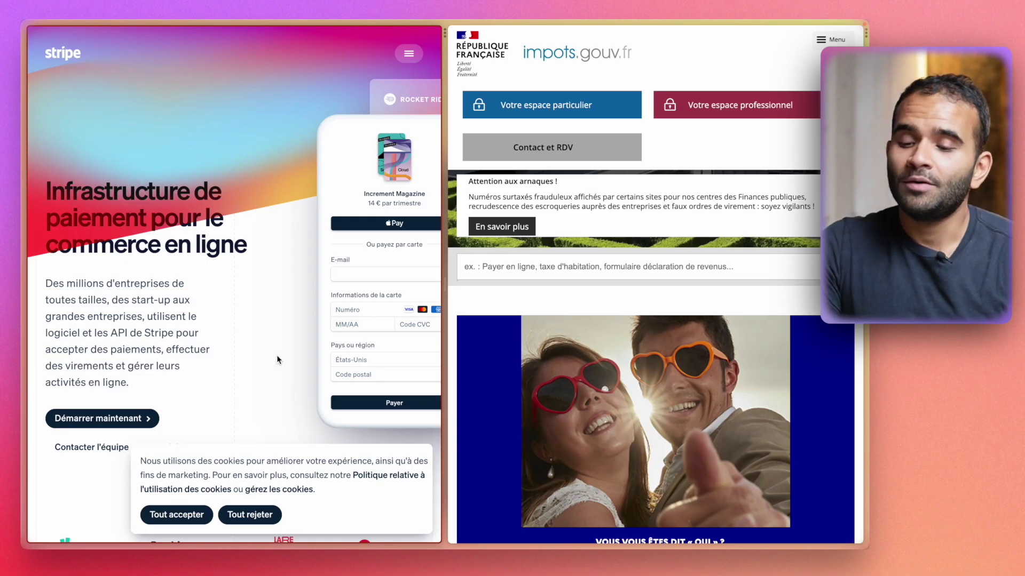
{"action": "scroll", "coordinate": [277, 354], "scroll_direction": "down", "scroll_amount": 10}
{"action": "scroll", "coordinate": [350, 438], "scroll_direction": "up", "scroll_amount": 10}
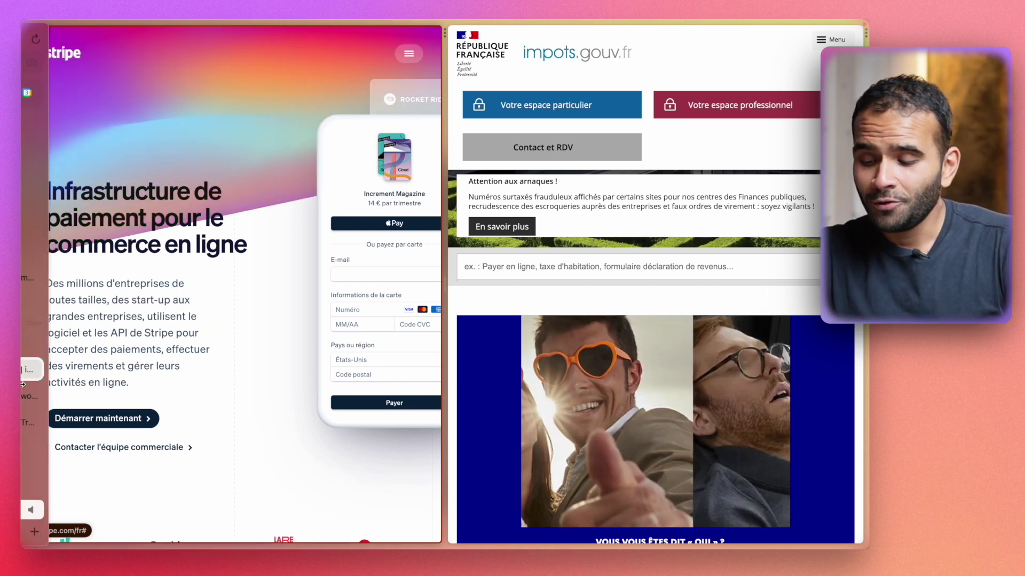
Step: Browse the Library's recent items, captures, downloads, desktop files, and notes and easels
{"action": "mouse_move", "coordinate": [24, 501]}
{"action": "left_click", "coordinate": [38, 533]}
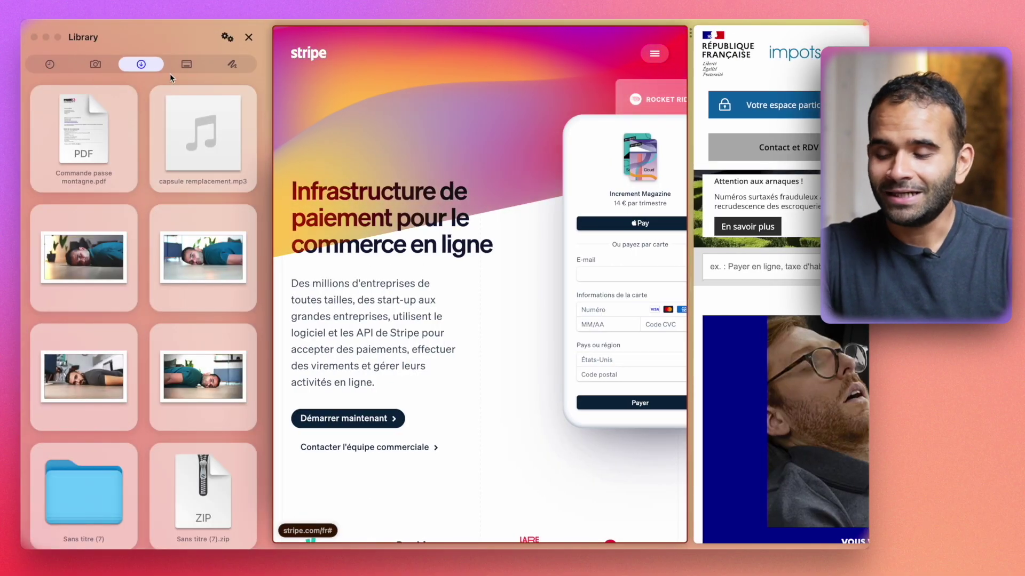
{"action": "left_click", "coordinate": [60, 65]}
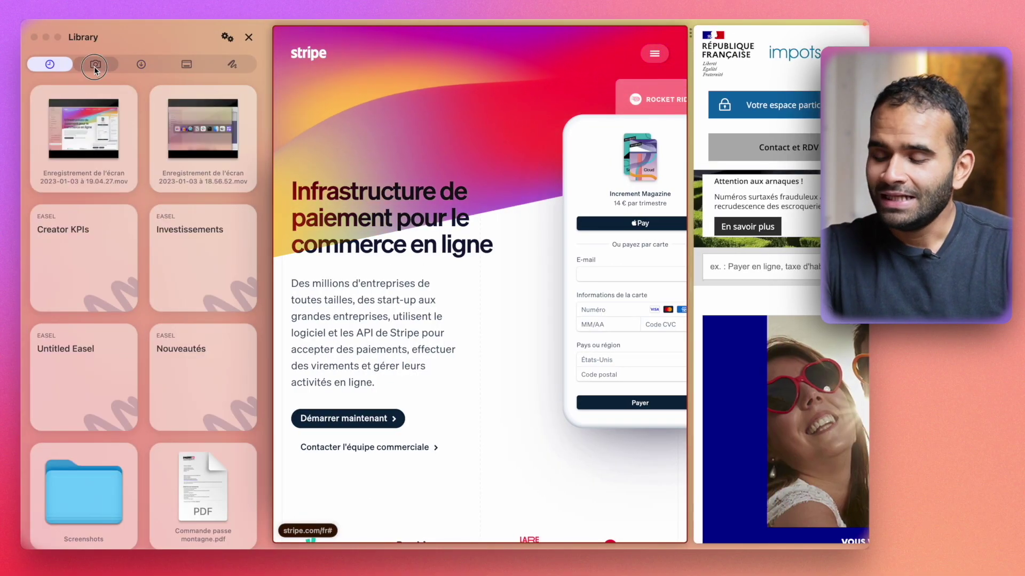
{"action": "left_click", "coordinate": [94, 65]}
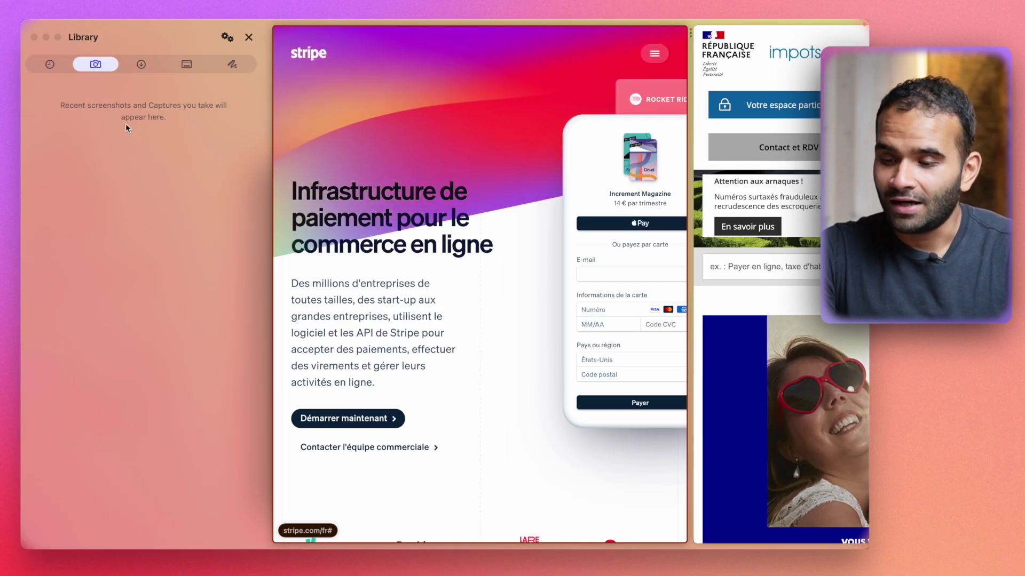
{"action": "left_click", "coordinate": [141, 64]}
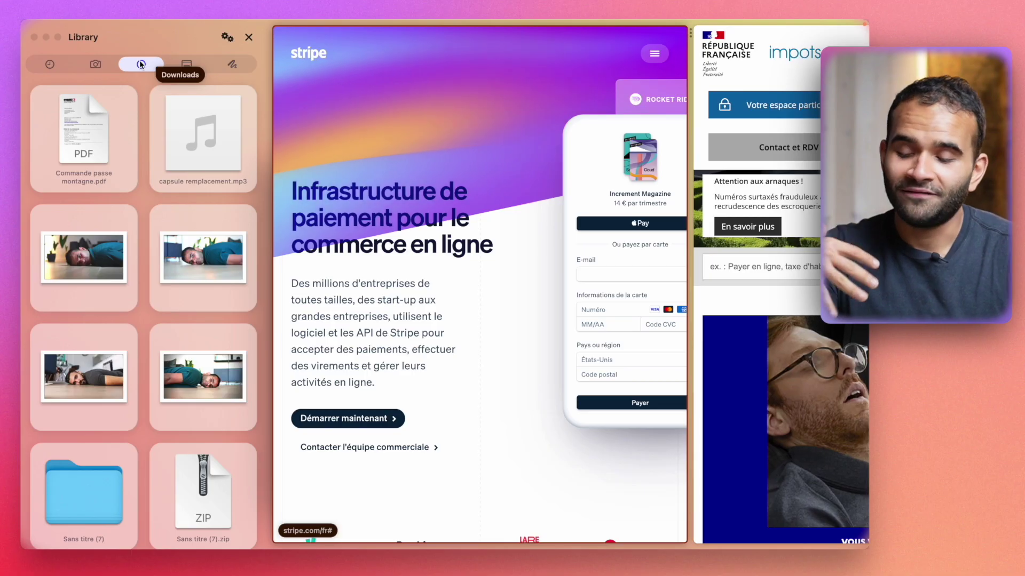
{"action": "left_click", "coordinate": [178, 64]}
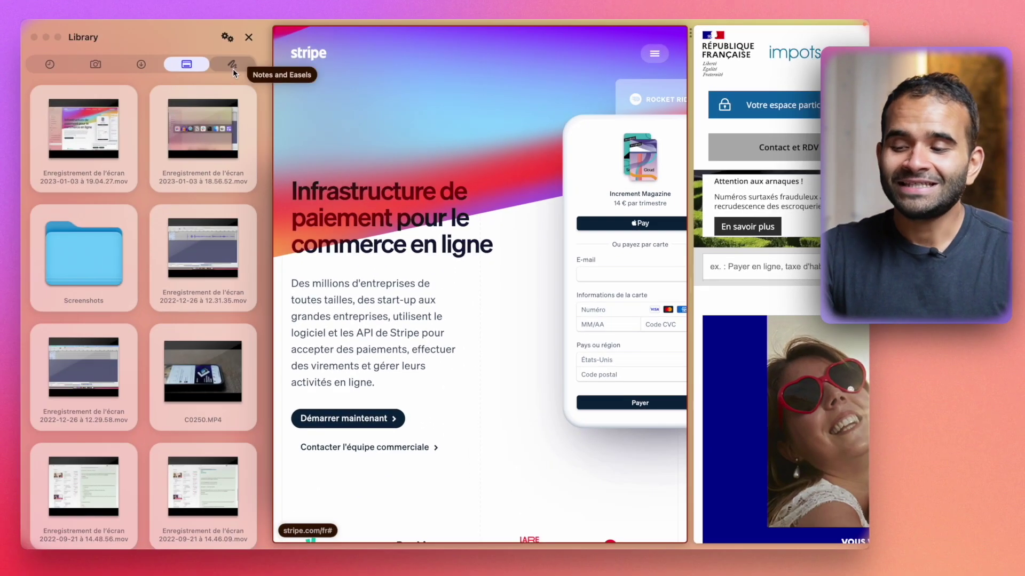
{"action": "left_click", "coordinate": [233, 67]}
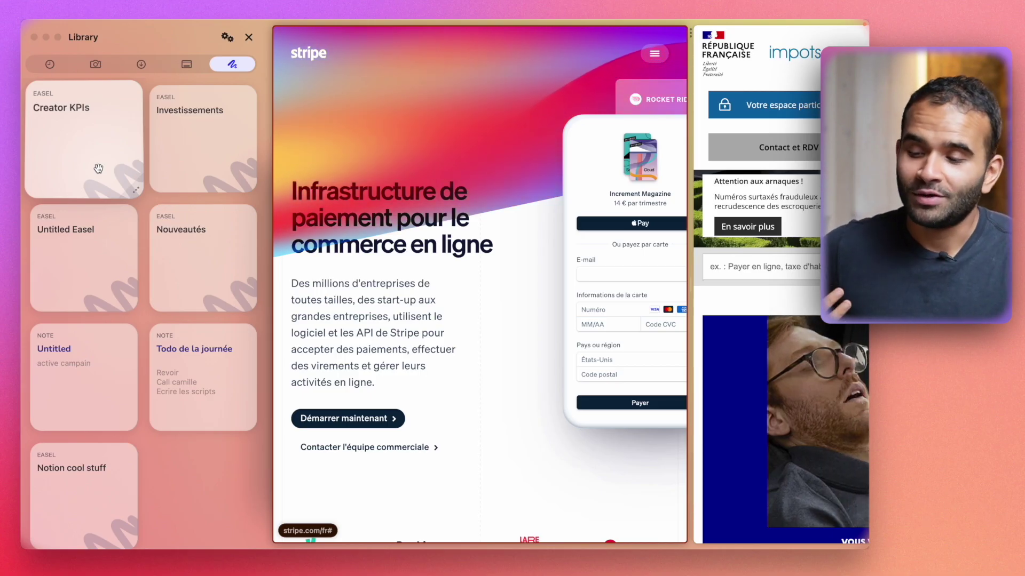
Step: Open the Investissements easel and copy its share link
{"action": "left_click", "coordinate": [183, 108]}
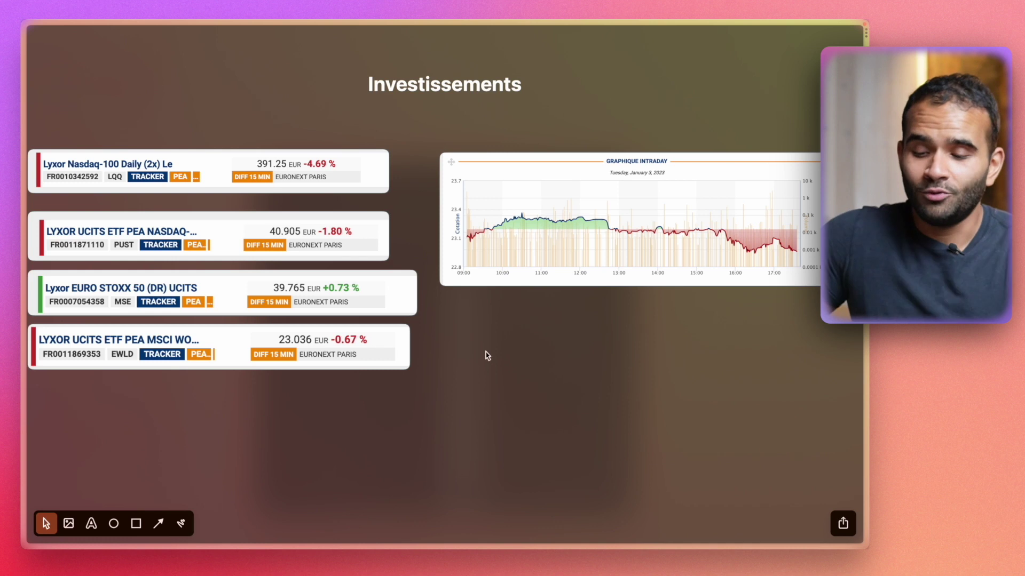
{"action": "left_click", "coordinate": [849, 524]}
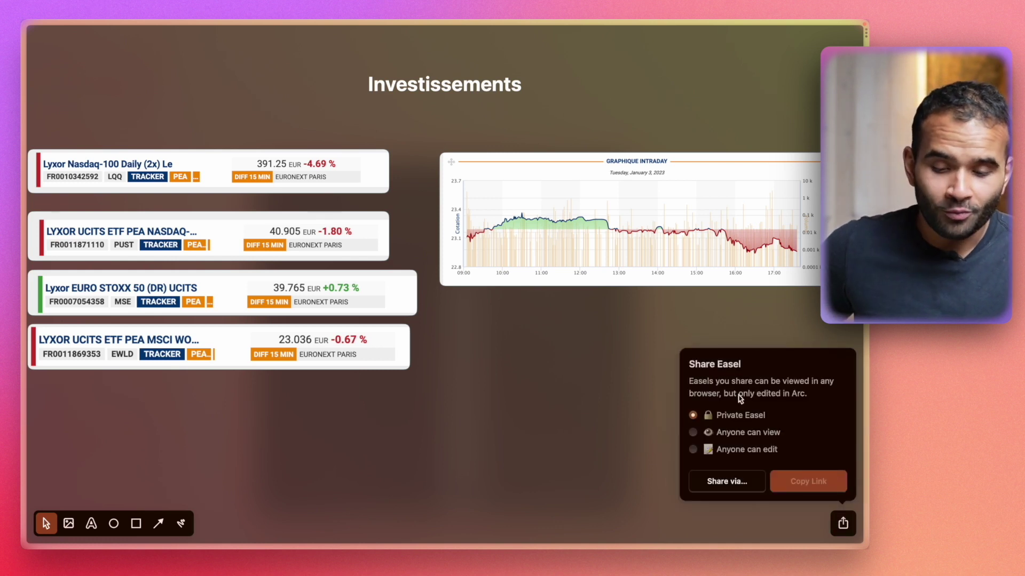
{"action": "left_click", "coordinate": [806, 487]}
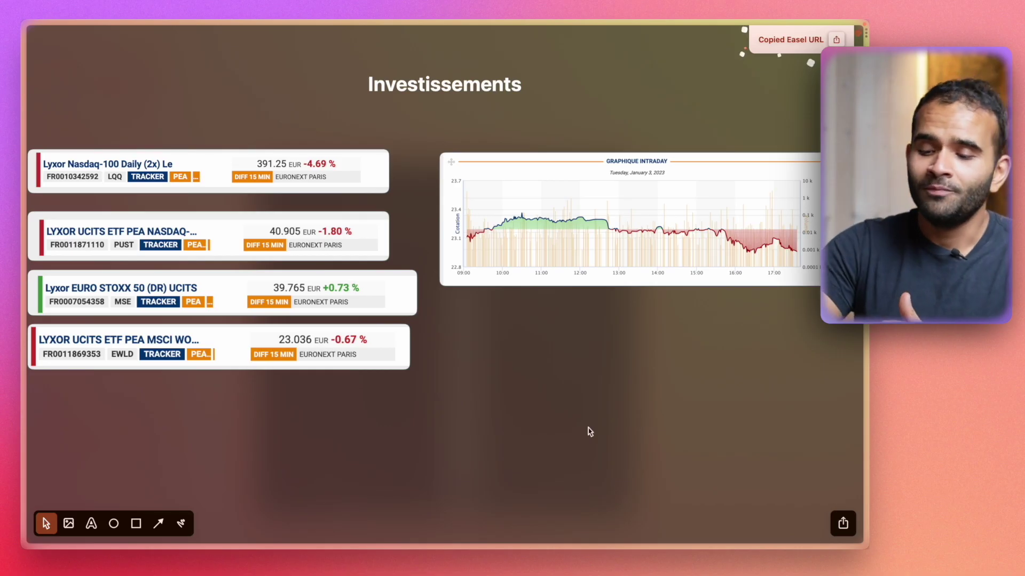
Step: Open the source page of the LYXOR UCITS ETF PEA NASDAQ-100 capture and dismiss the webinar pop-up
{"action": "mouse_move", "coordinate": [267, 339]}
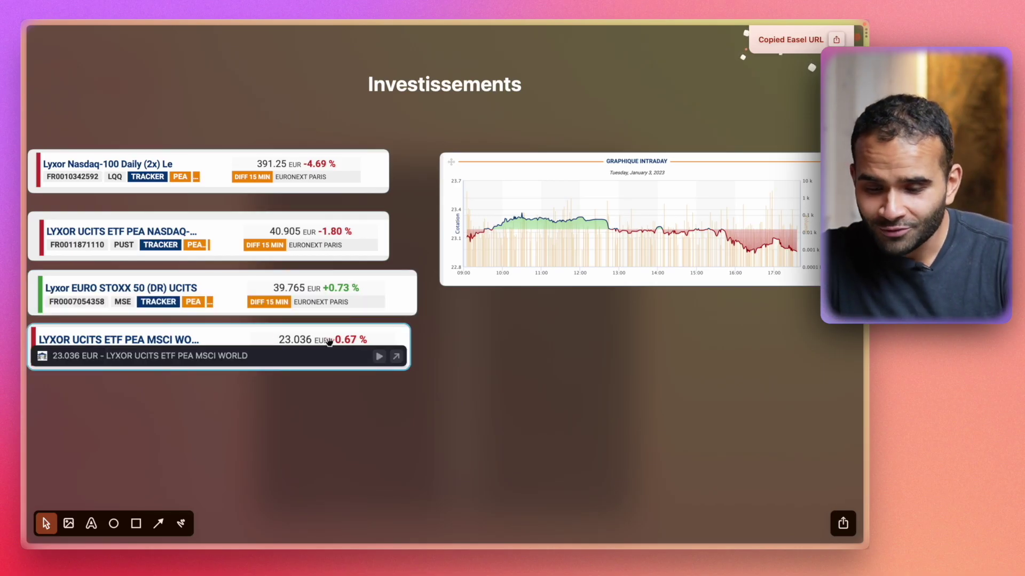
{"action": "mouse_move", "coordinate": [368, 249]}
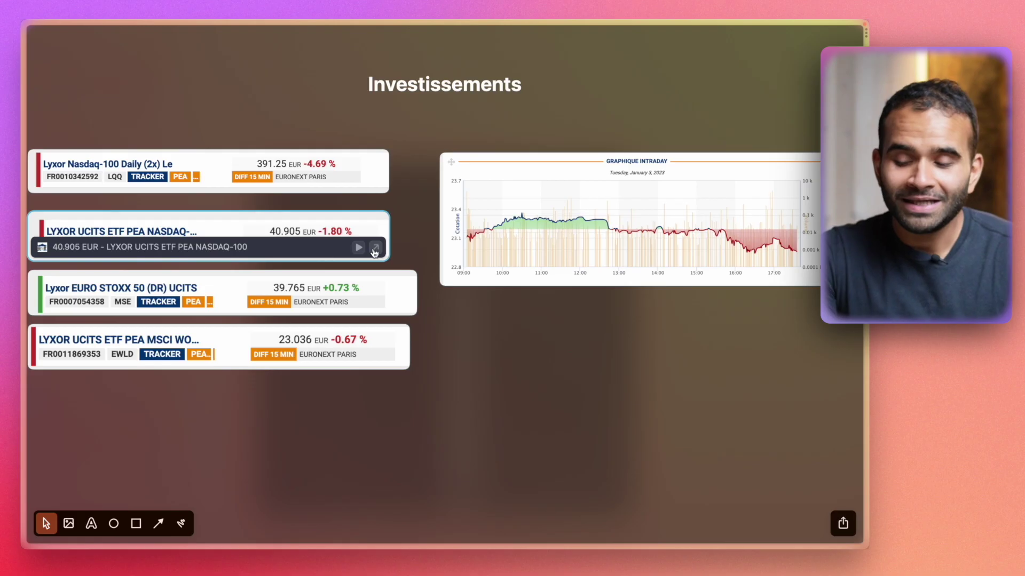
{"action": "left_click", "coordinate": [374, 250]}
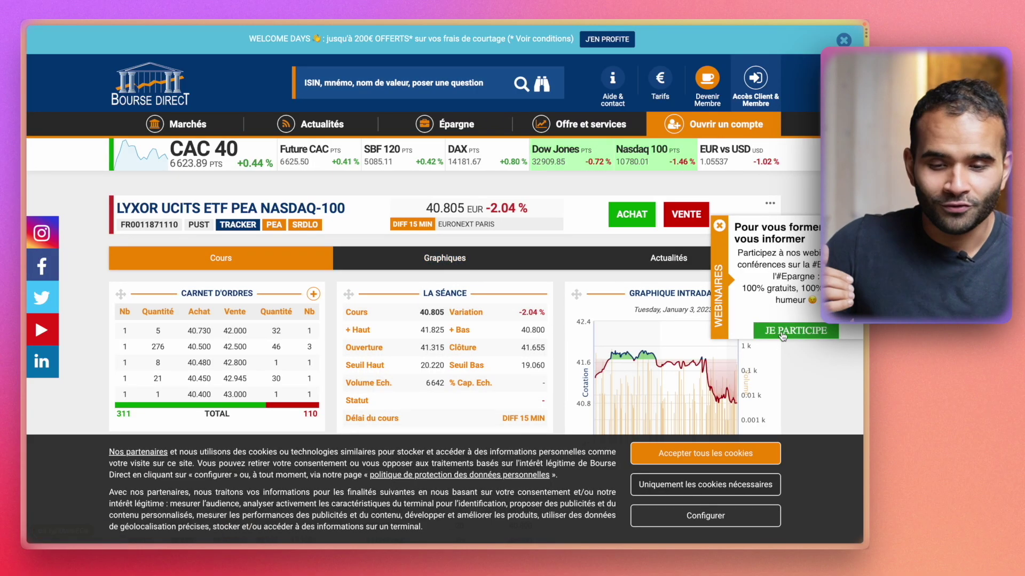
{"action": "left_click", "coordinate": [719, 228]}
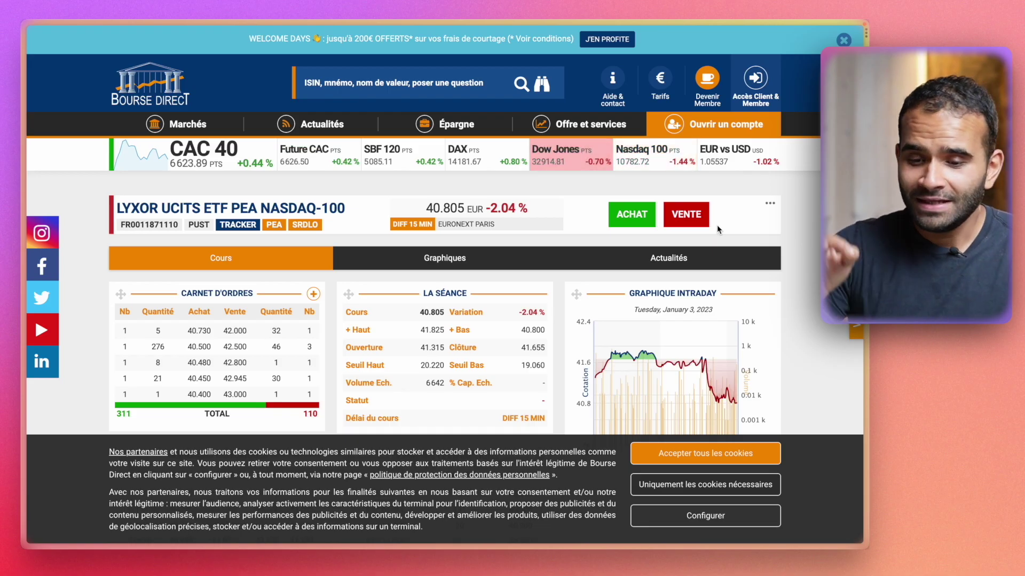
Step: Create a new easel and title it "Infos neige pour le ski"
{"action": "mouse_move", "coordinate": [23, 518]}
{"action": "left_click", "coordinate": [165, 528]}
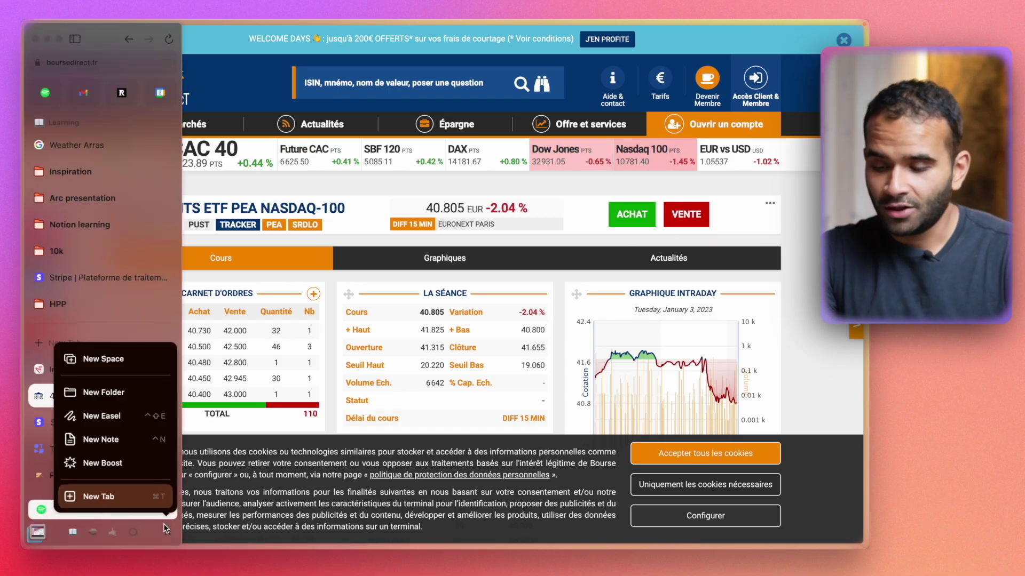
{"action": "left_click", "coordinate": [126, 424]}
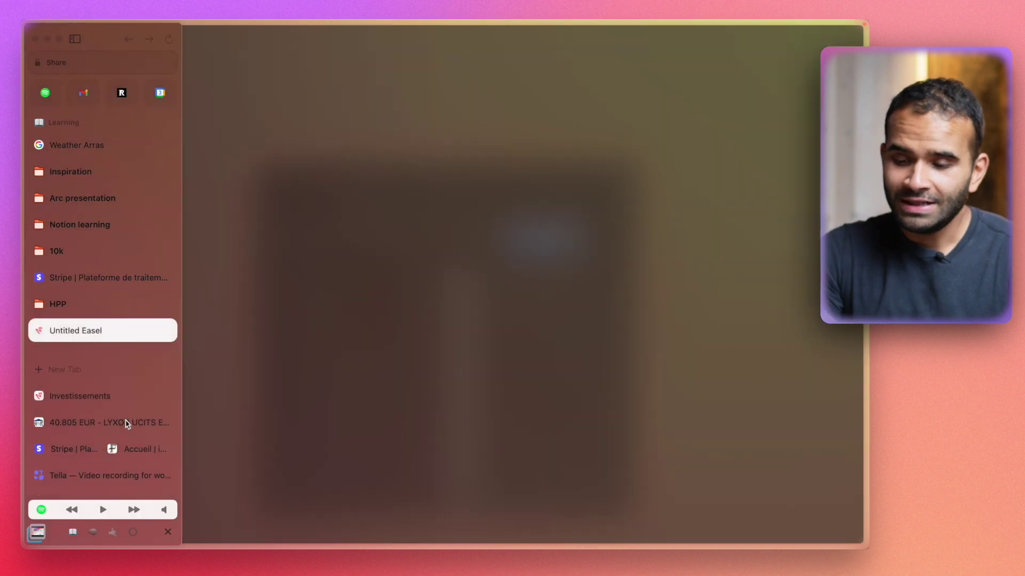
{"action": "left_click", "coordinate": [457, 64]}
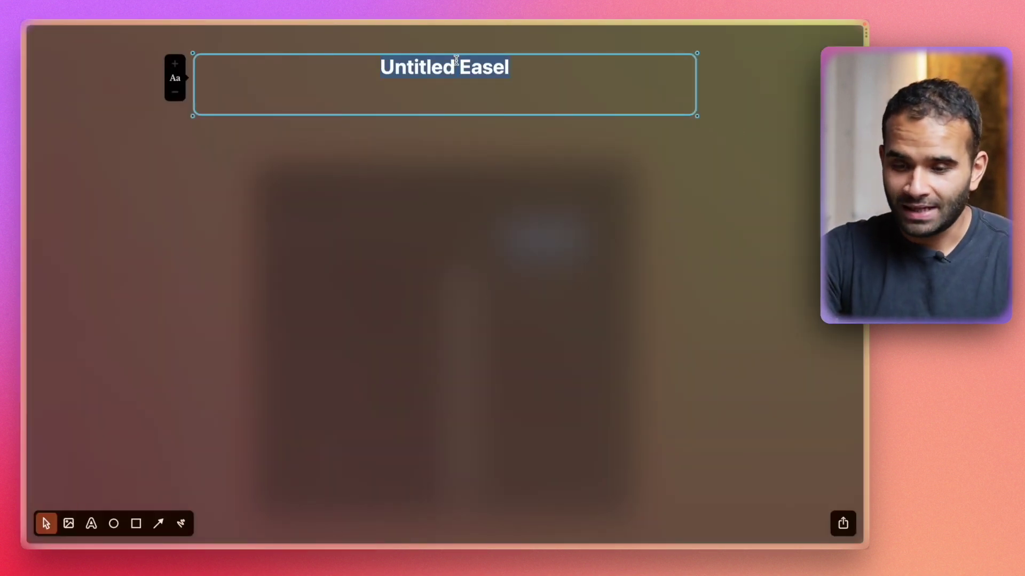
{"action": "key", "text": "BackSpace"}
{"action": "type", "text": "Infos neige pour le ski"}
{"action": "left_click", "coordinate": [541, 143]}
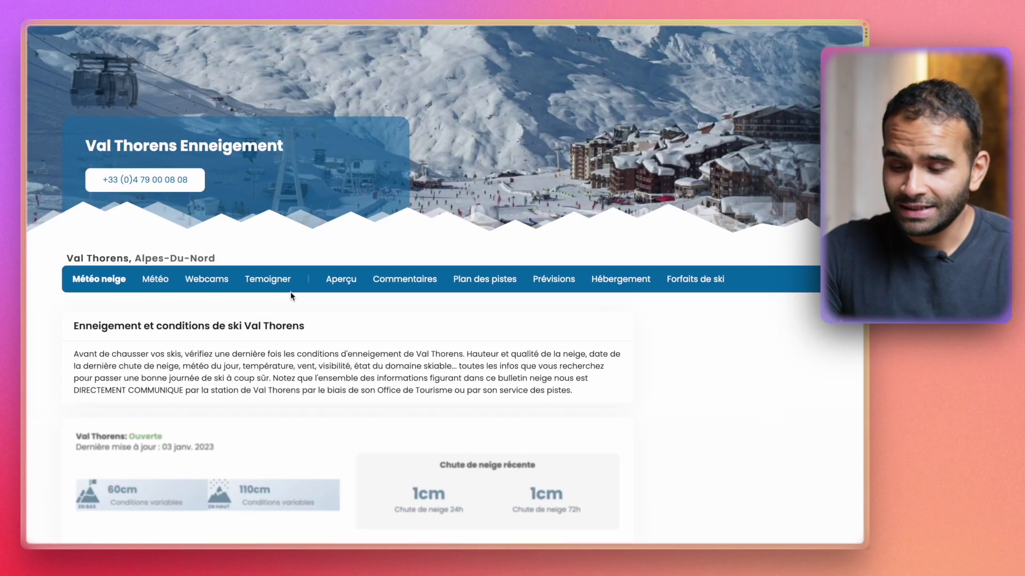
Step: Capture the Val Thorens snow and weather conditions block and send it to the "Infos neige pour le ski" easel
{"action": "scroll", "coordinate": [290, 297], "scroll_direction": "down", "scroll_amount": 4}
{"action": "scroll", "coordinate": [435, 264], "scroll_direction": "up", "scroll_amount": 4}
{"action": "scroll", "coordinate": [440, 263], "scroll_direction": "down", "scroll_amount": 2}
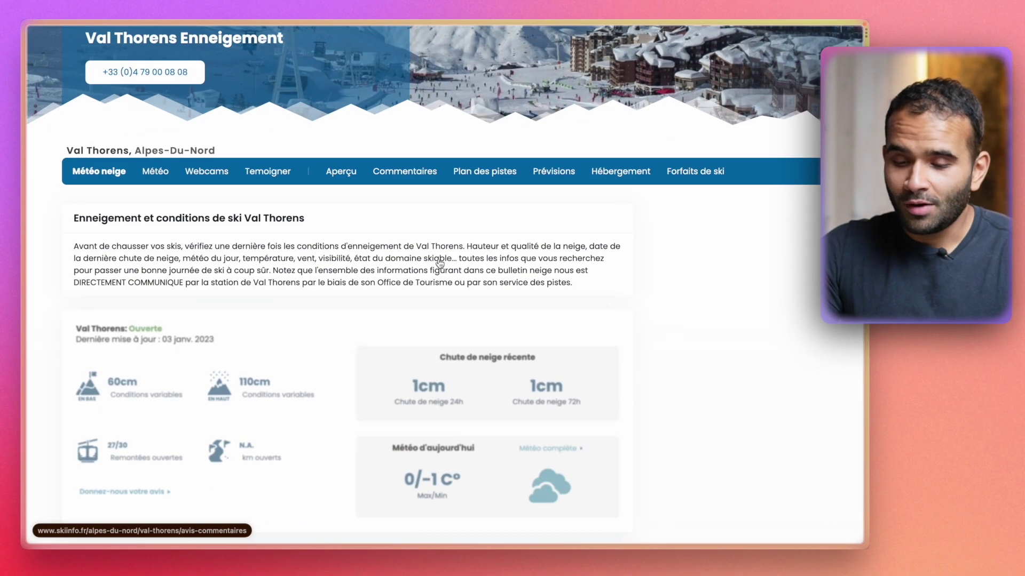
{"action": "scroll", "coordinate": [439, 264], "scroll_direction": "down", "scroll_amount": 2}
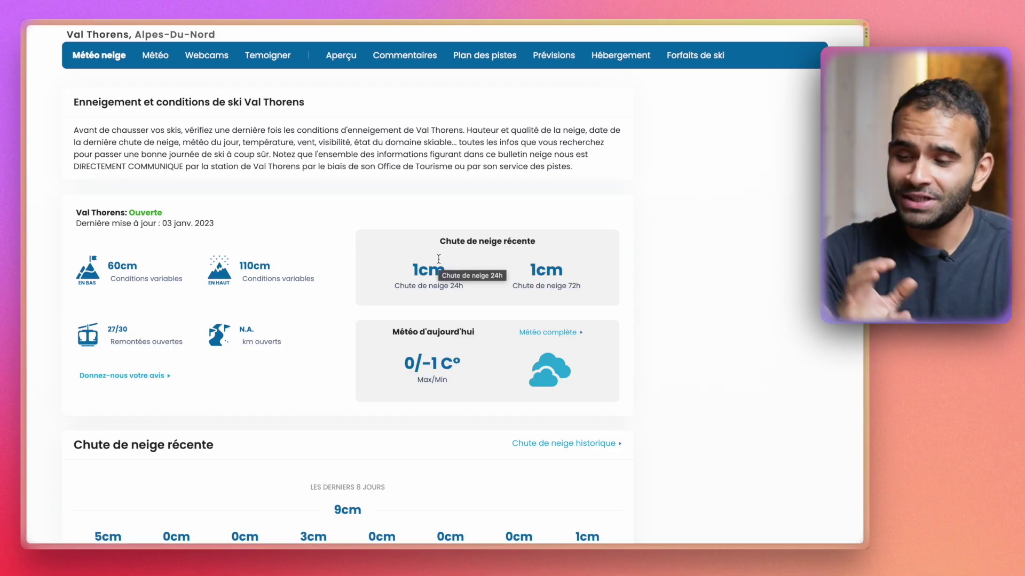
{"action": "mouse_move", "coordinate": [31, 109]}
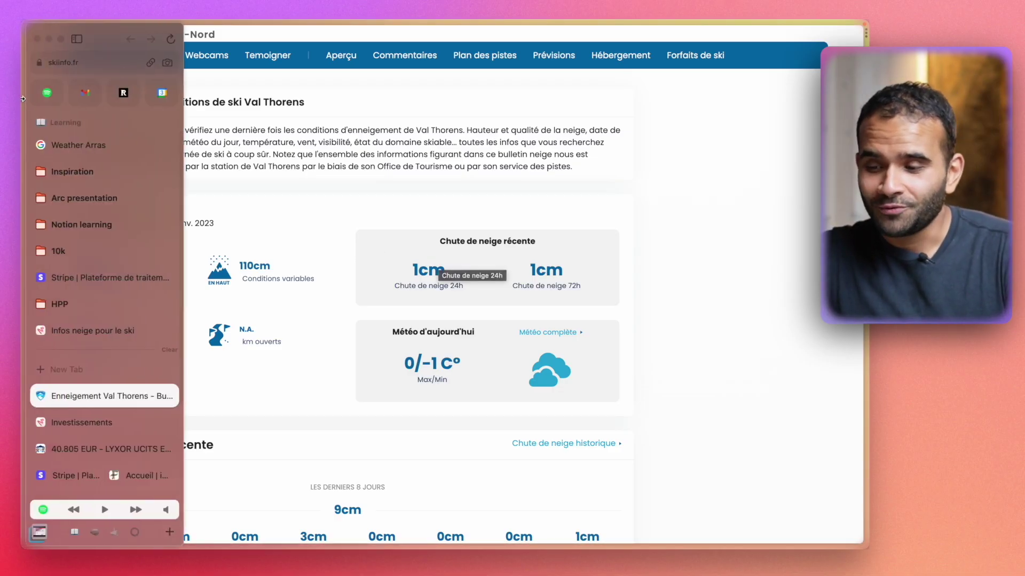
{"action": "left_click", "coordinate": [166, 63]}
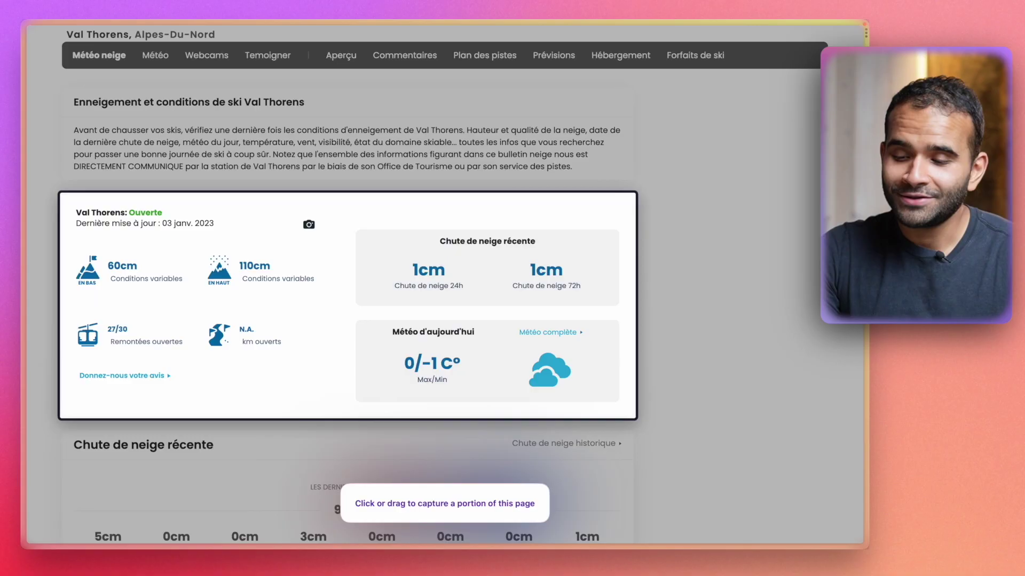
{"action": "left_click", "coordinate": [336, 216]}
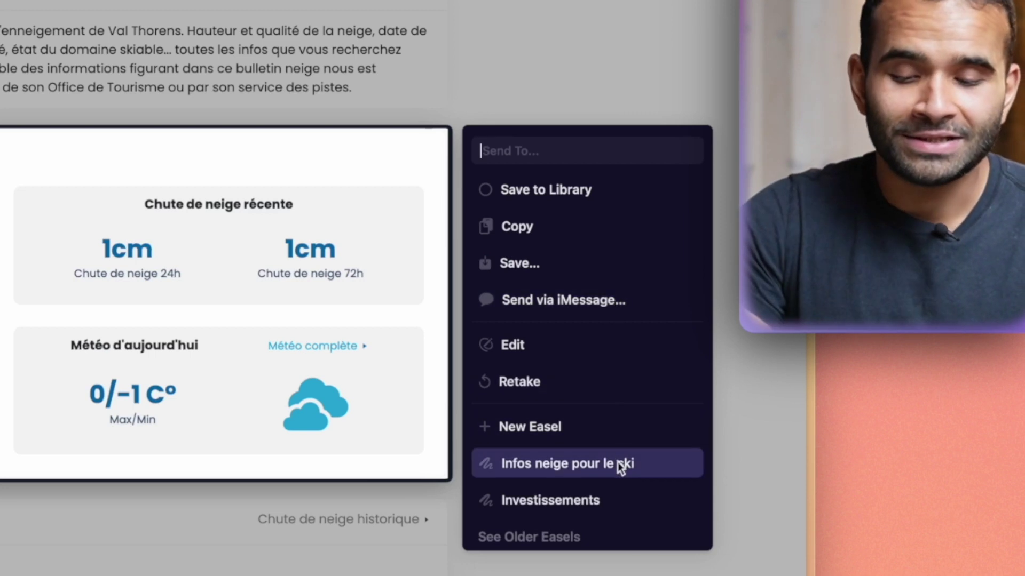
{"action": "left_click", "coordinate": [618, 464]}
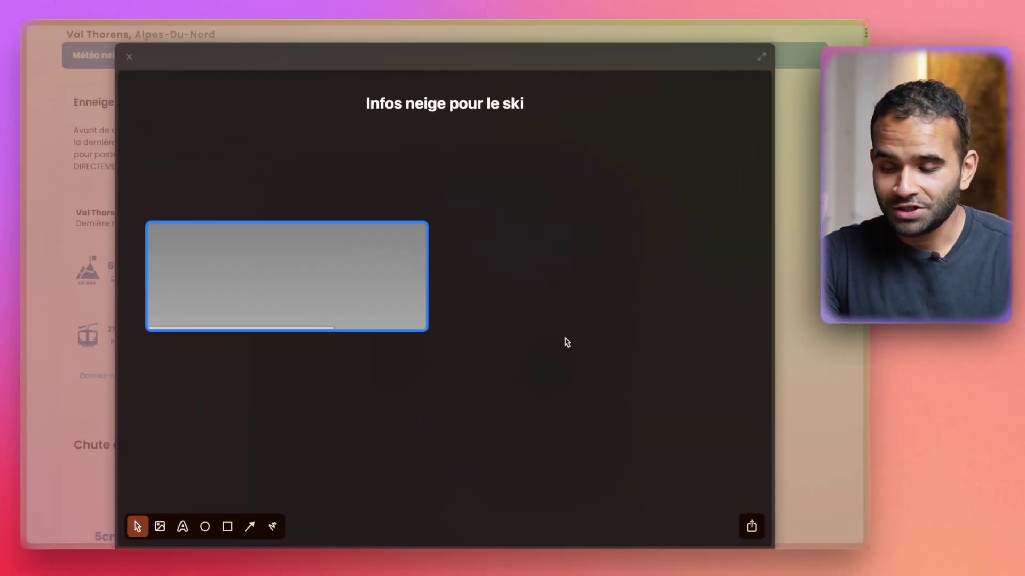
Step: Turn the Val Thorens capture in the easel into a live view of its source page
{"action": "left_click", "coordinate": [567, 342]}
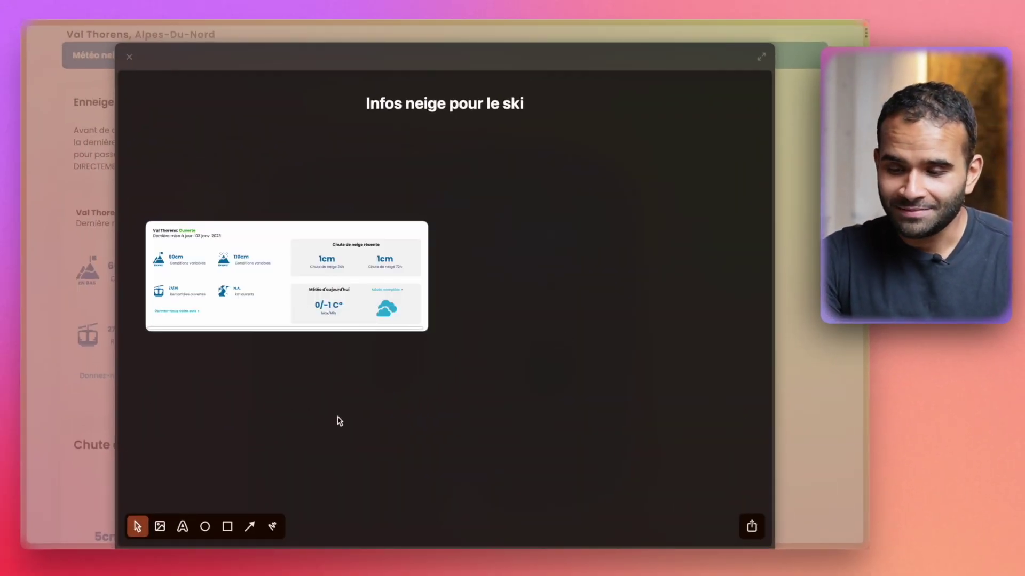
{"action": "left_click", "coordinate": [380, 328]}
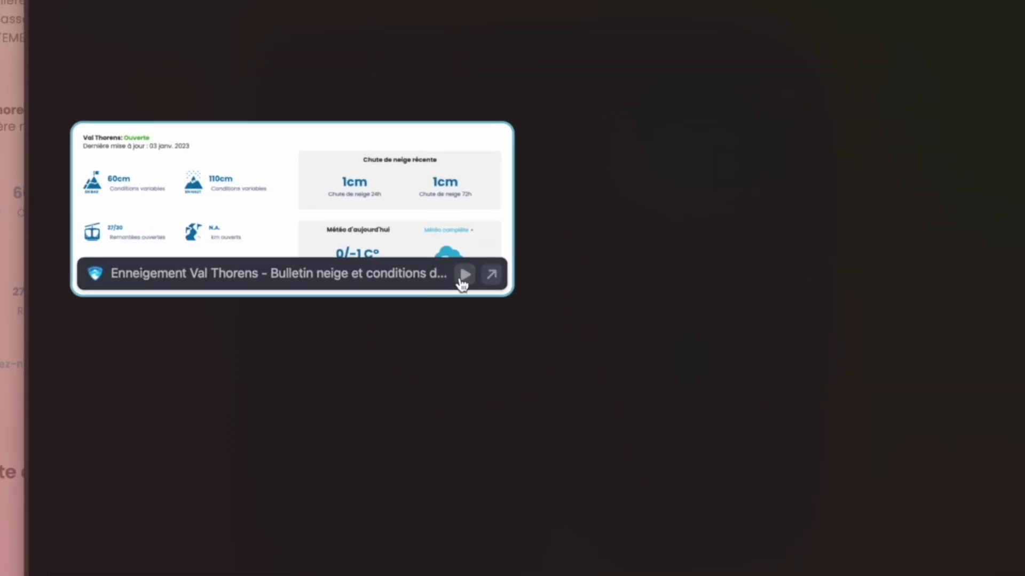
{"action": "left_click", "coordinate": [463, 276]}
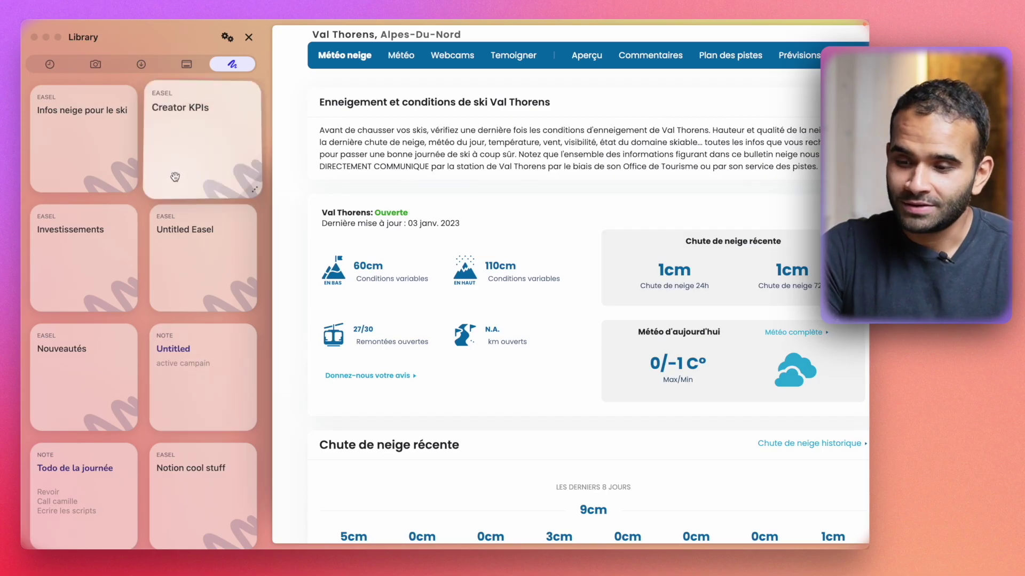
Step: Open the Creator KPIs easel and look over its channel statistics and comments captures
{"action": "left_click", "coordinate": [179, 174]}
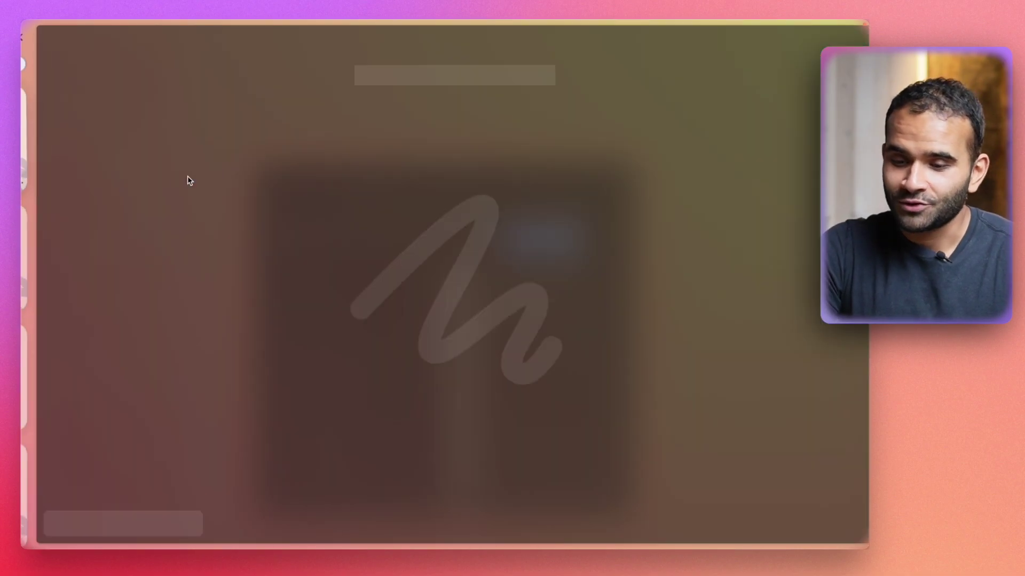
{"action": "scroll", "coordinate": [499, 382], "scroll_direction": "down", "scroll_amount": 5}
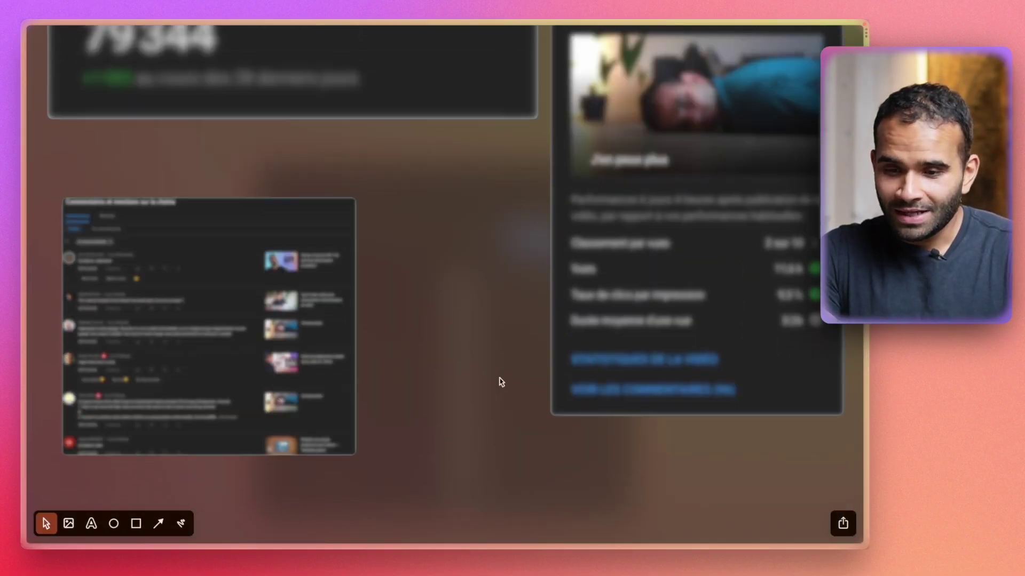
{"action": "scroll", "coordinate": [288, 286], "scroll_direction": "down", "scroll_amount": 5}
{"action": "scroll", "coordinate": [288, 286], "scroll_direction": "right", "scroll_amount": 1}
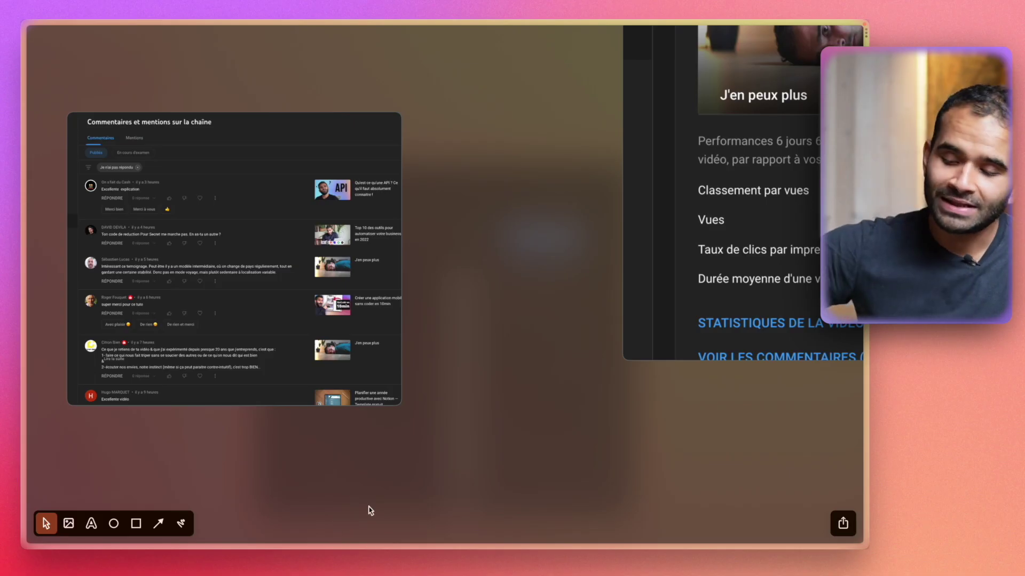
Step: Draw a blue arrow and a white freehand scribble near the comments capture and open the easel's sharing options
{"action": "left_click_drag", "start_coordinate": [462, 511], "coordinate": [460, 507]}
{"action": "mouse_move", "coordinate": [457, 434]}
{"action": "left_mouse_down"}
{"action": "mouse_move", "coordinate": [715, 331]}
{"action": "mouse_move", "coordinate": [710, 342]}
{"action": "left_mouse_up"}
{"action": "left_click", "coordinate": [181, 522]}
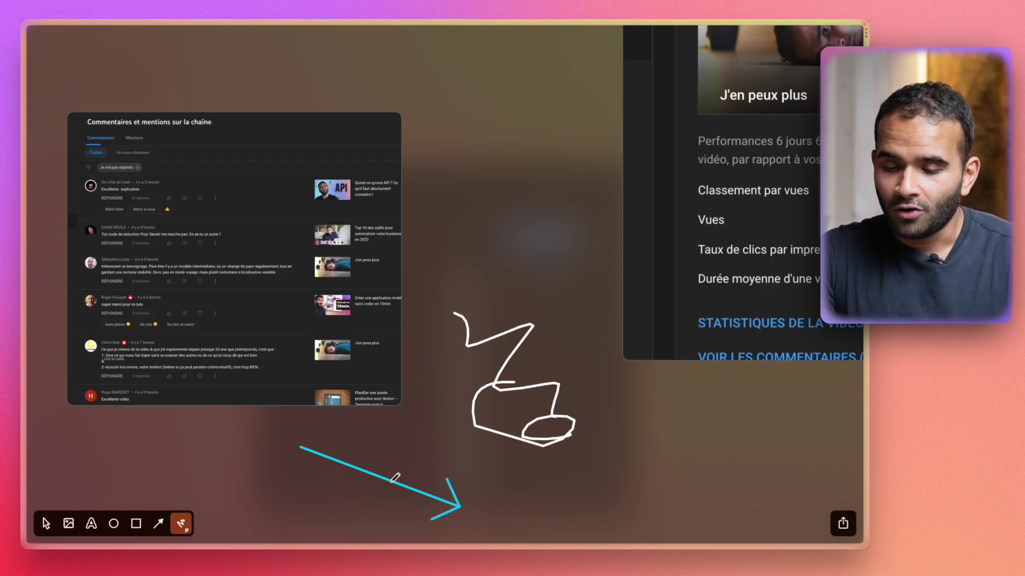
{"action": "left_click", "coordinate": [841, 520]}
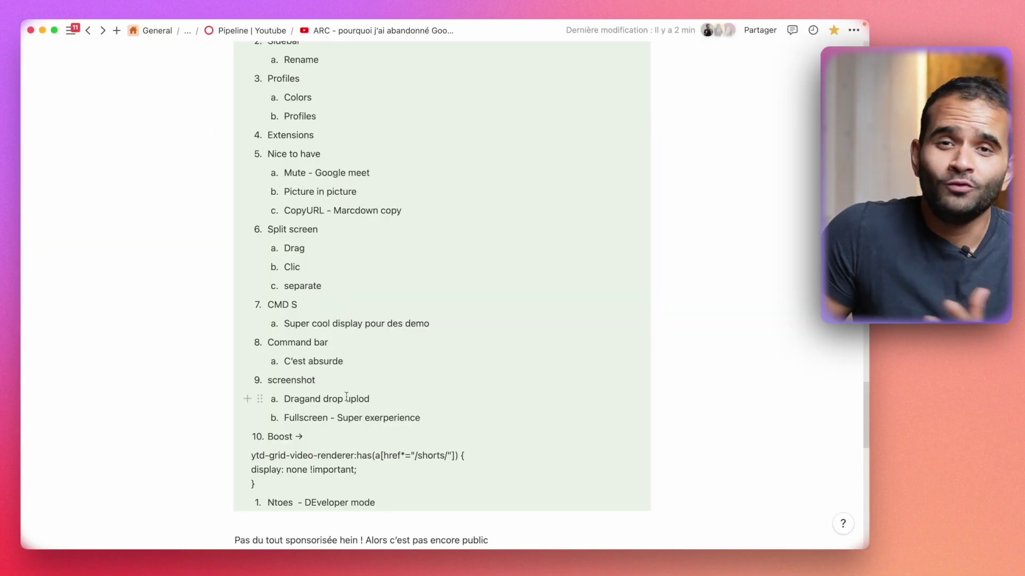
{"action": "scroll", "coordinate": [347, 397], "scroll_direction": "down", "scroll_amount": 3}
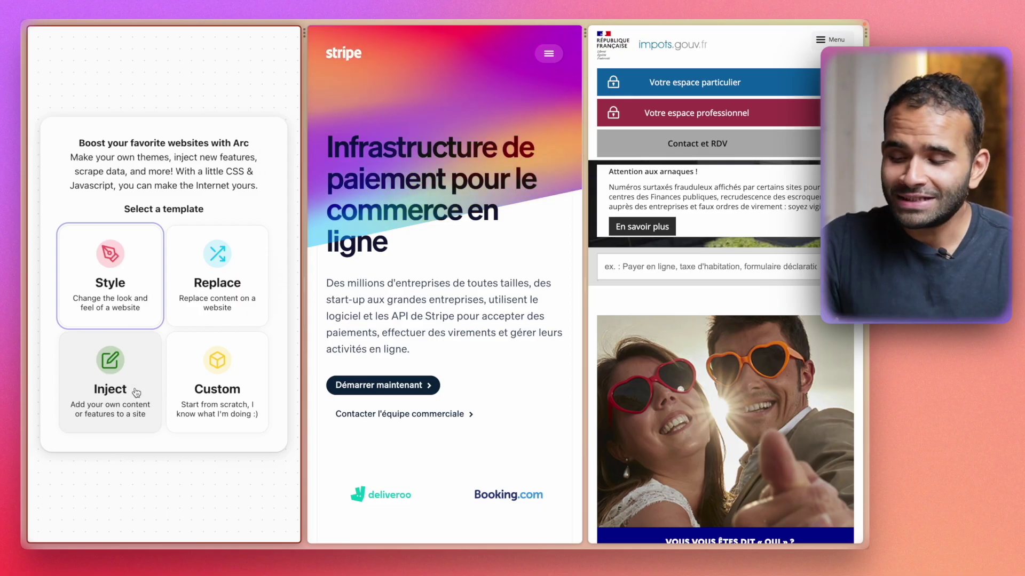
Step: Open youtube.com in a new tab and find the Shorts section on the home page
{"action": "key", "text": "super+t"}
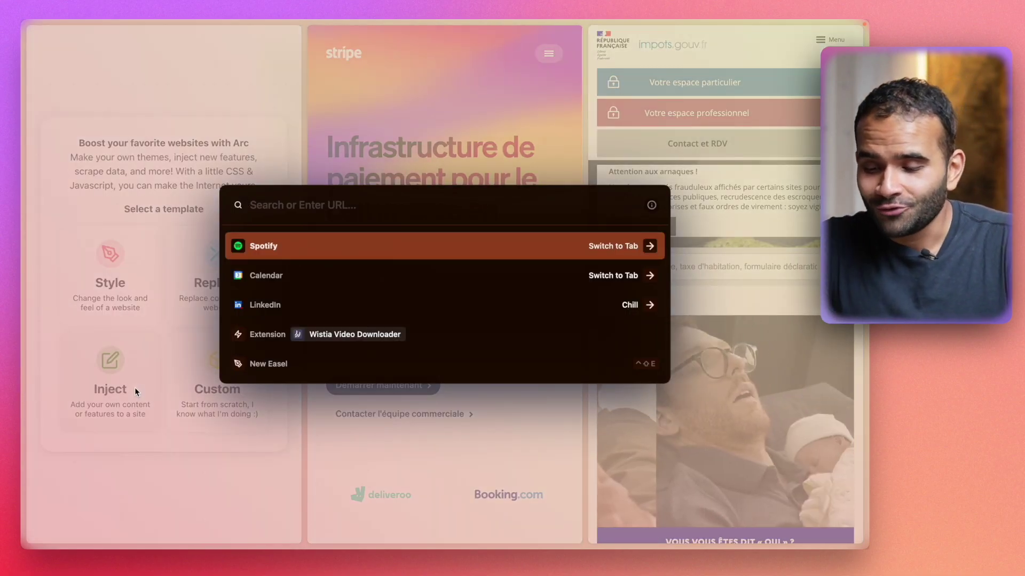
{"action": "type", "text": "yout"}
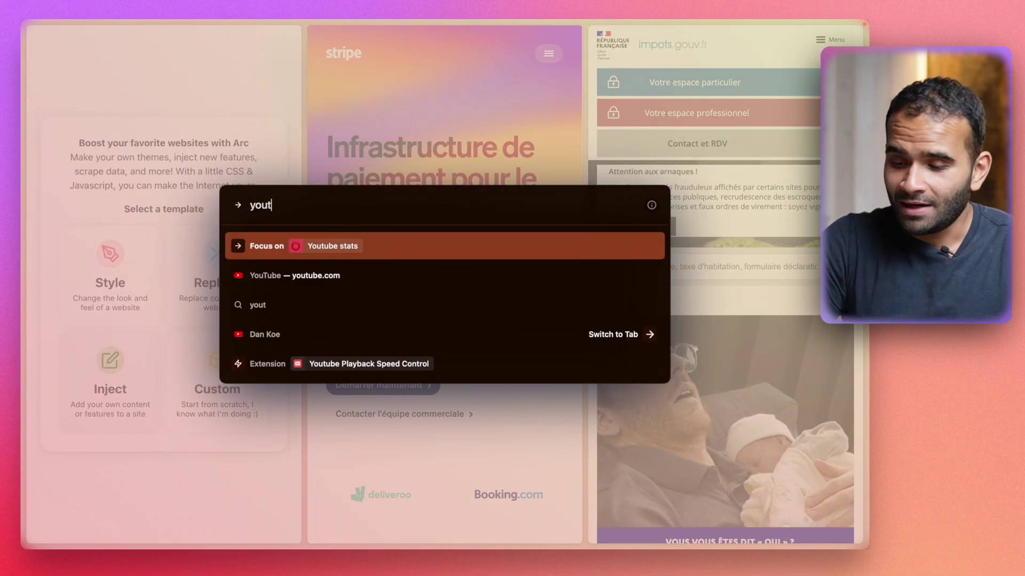
{"action": "key", "text": "Down"}
{"action": "key", "text": "Return"}
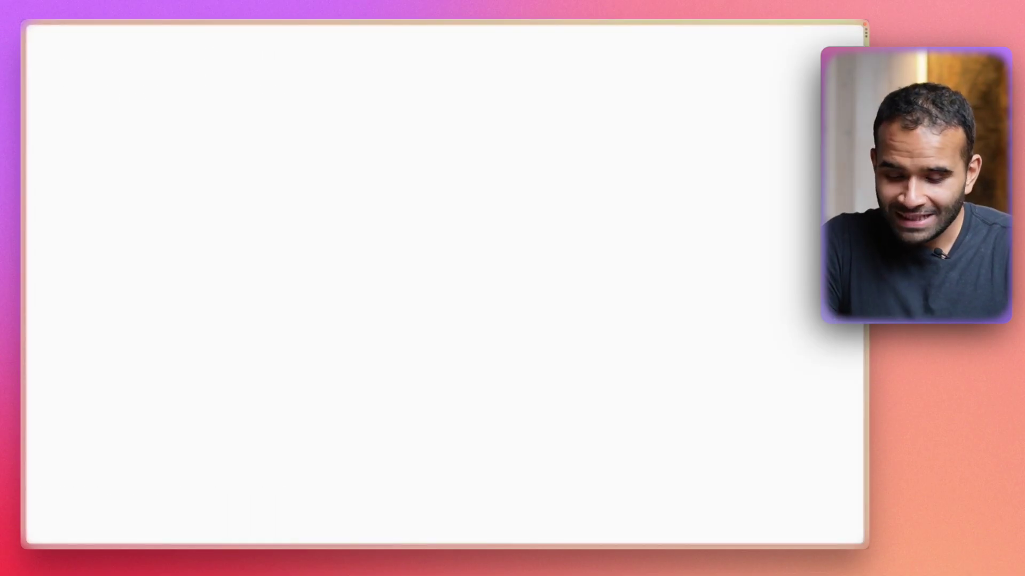
{"action": "scroll", "coordinate": [509, 346], "scroll_direction": "down", "scroll_amount": 2}
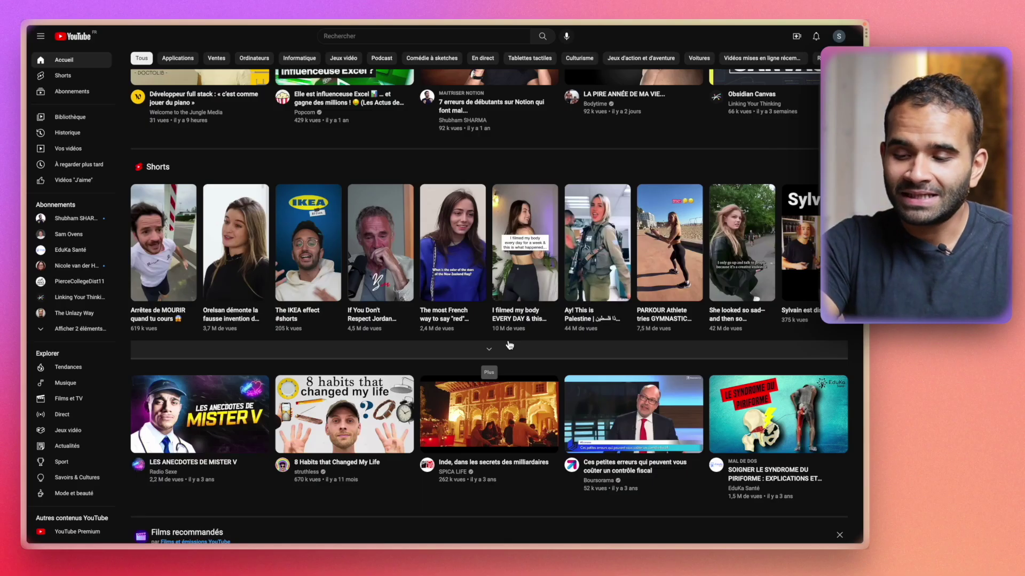
Step: Switch to Chrome and read the Twitter thread about removing YouTube Shorts with an Arc style boost
{"action": "mouse_move", "coordinate": [24, 427]}
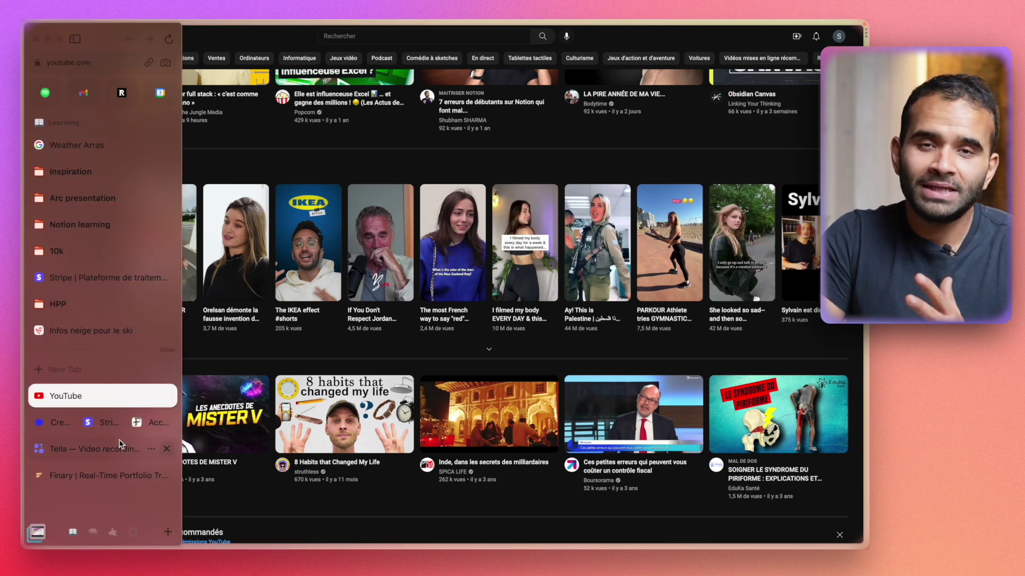
{"action": "key", "text": "super+Tab"}
{"action": "key", "text": "super+Tab"}
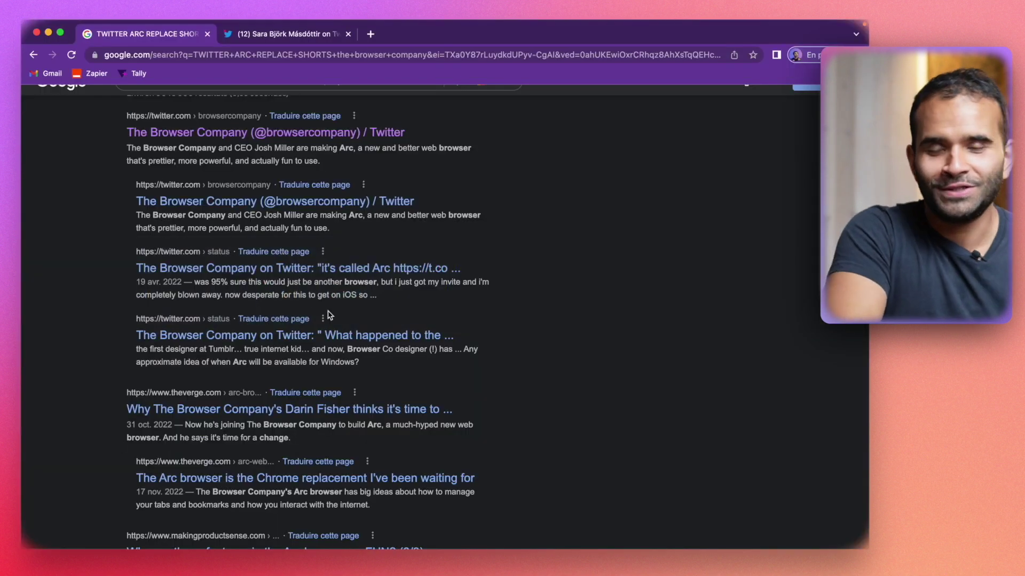
{"action": "left_click", "coordinate": [278, 33]}
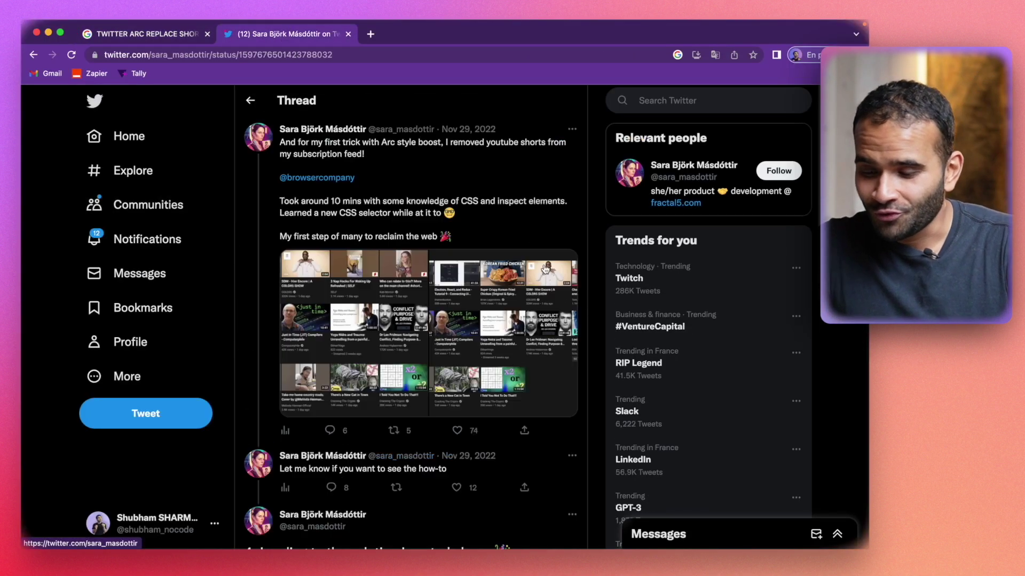
{"action": "scroll", "coordinate": [367, 224], "scroll_direction": "up", "scroll_amount": 10}
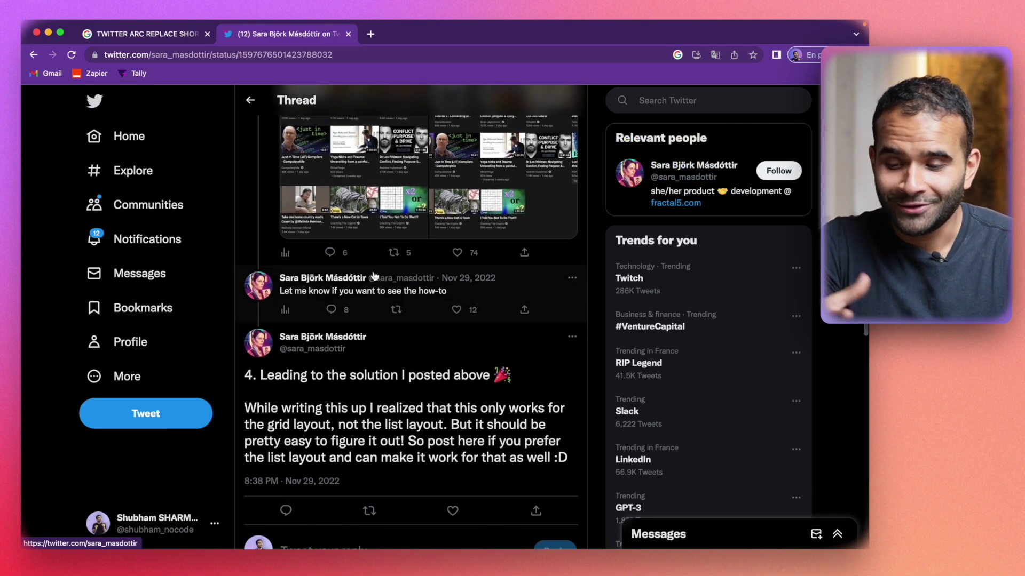
{"action": "scroll", "coordinate": [431, 346], "scroll_direction": "down", "scroll_amount": 8}
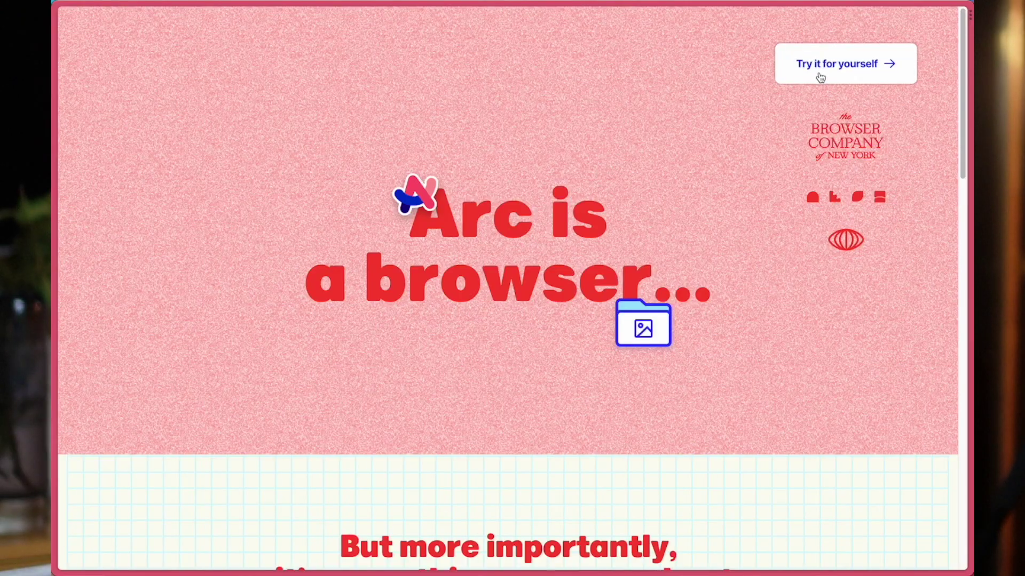
Step: Look through the Arc home page and open the "Try it for yourself" form
{"action": "scroll", "coordinate": [452, 415], "scroll_direction": "down", "scroll_amount": 10}
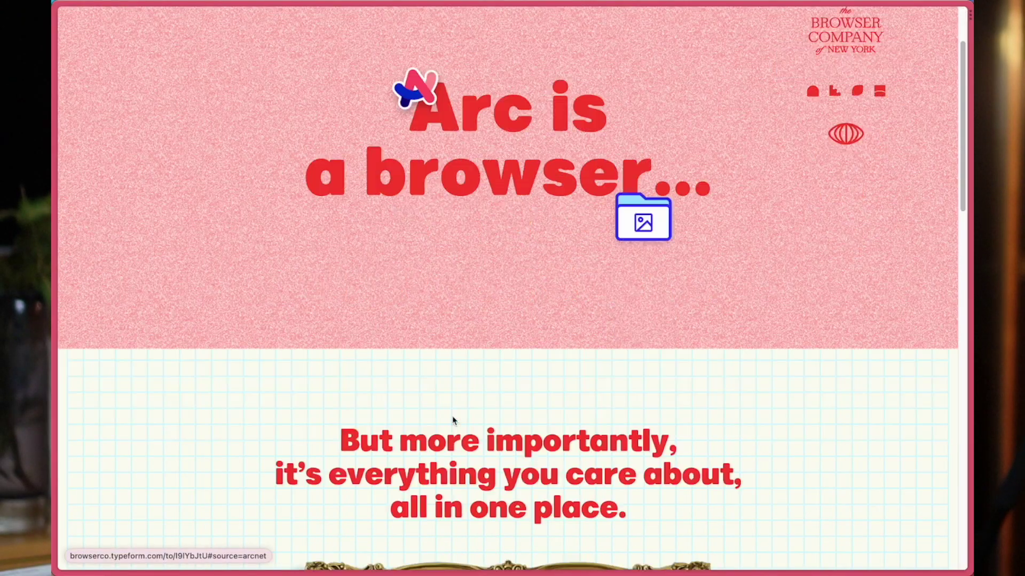
{"action": "scroll", "coordinate": [439, 412], "scroll_direction": "up", "scroll_amount": 10}
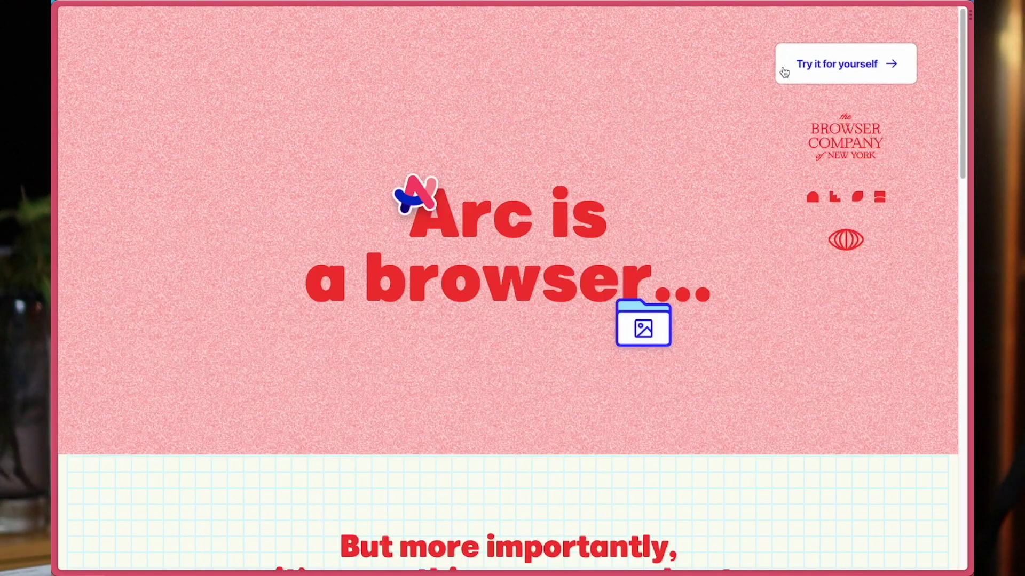
{"action": "left_click", "coordinate": [784, 72]}
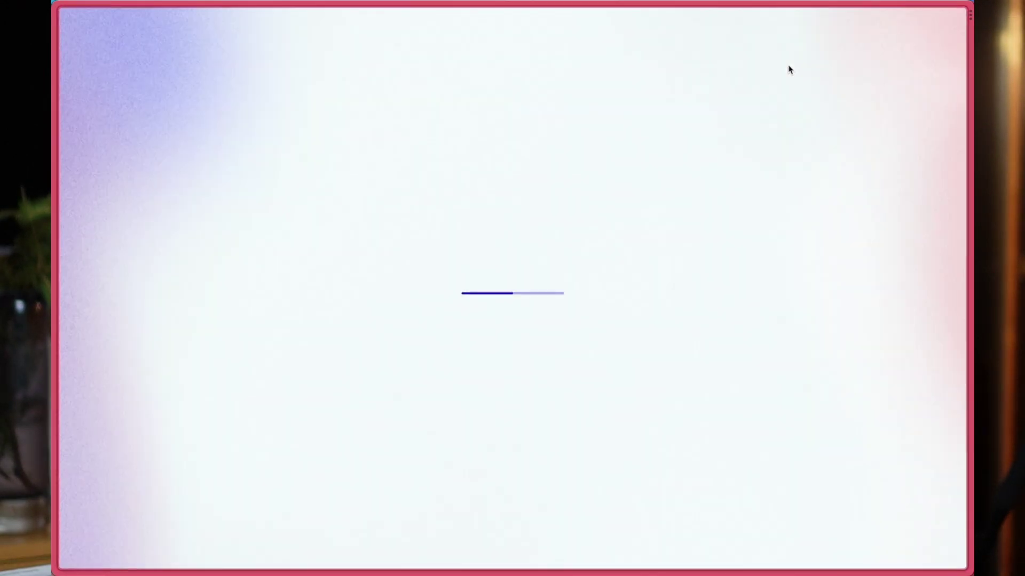